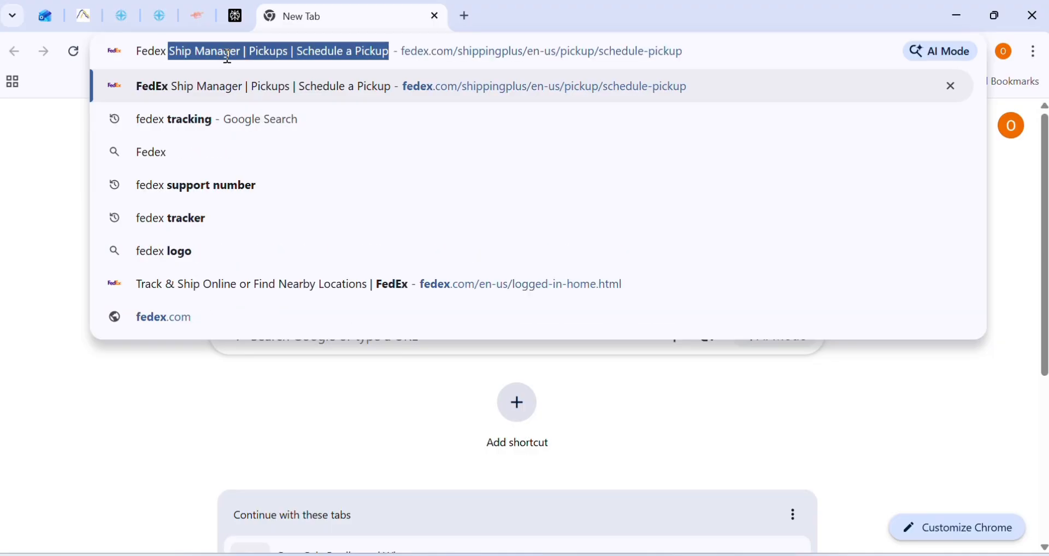
Search the web for "fedex ship manager" and open the FedEx Ship Manager page, dismissing the location choice.
type("shi")
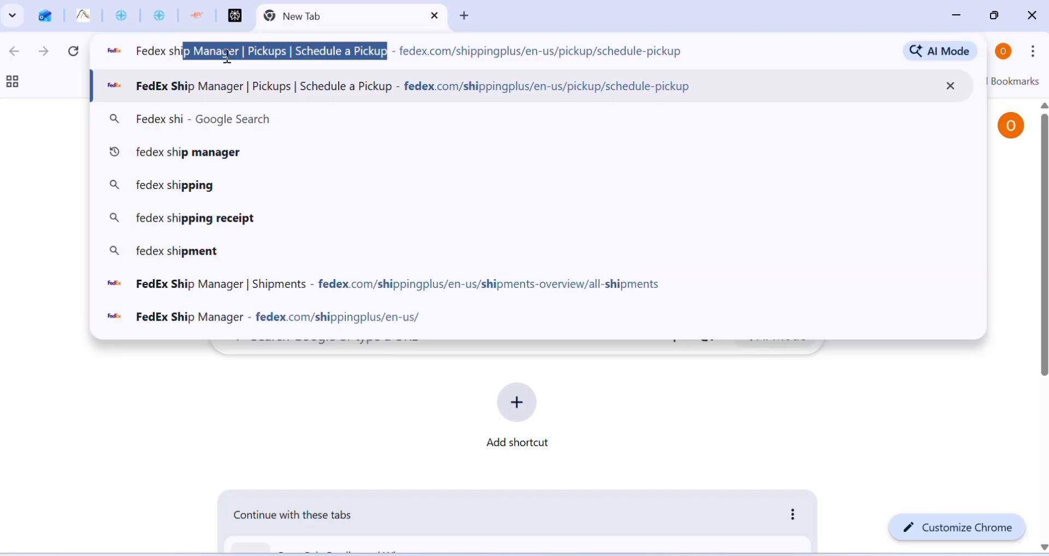
type("p ")
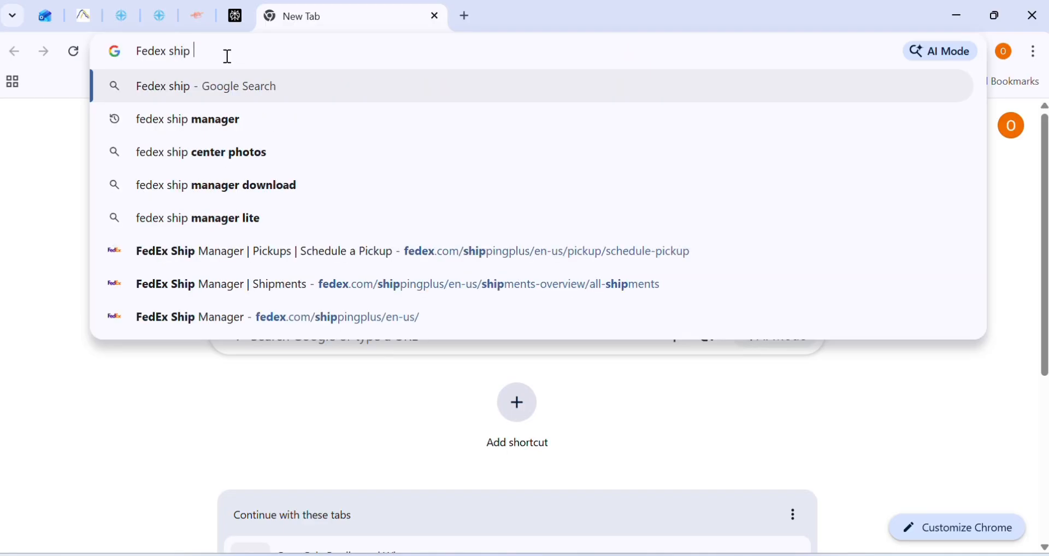
type("manma")
key("BackSpace")
key("BackSpace")
type("ager")
key("Return")
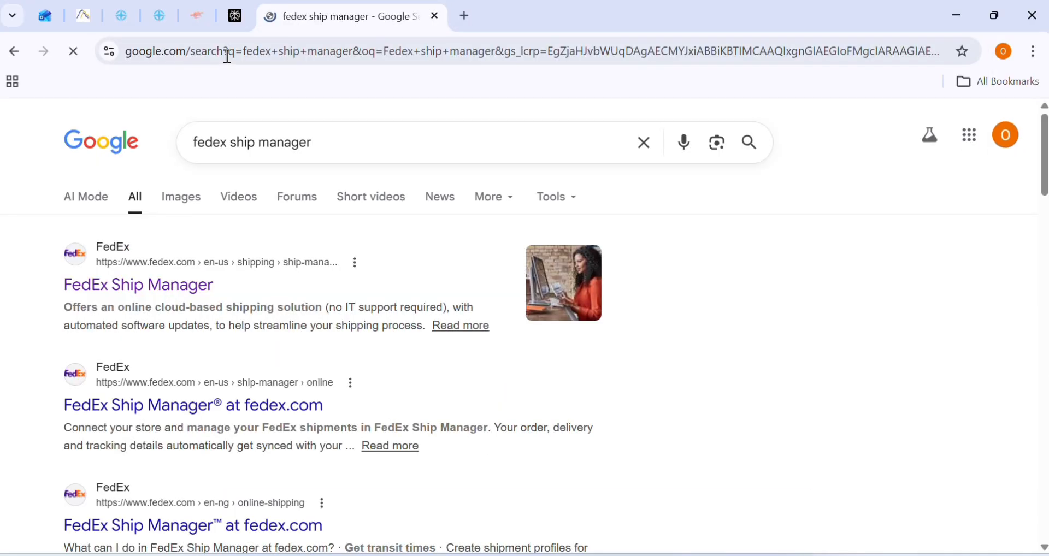
left_click(169, 286)
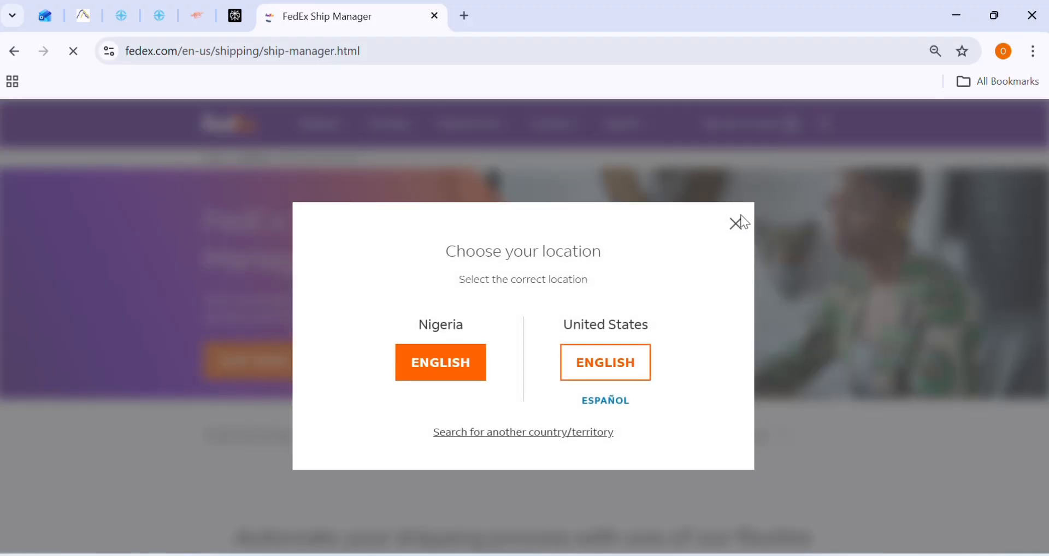
left_click(737, 225)
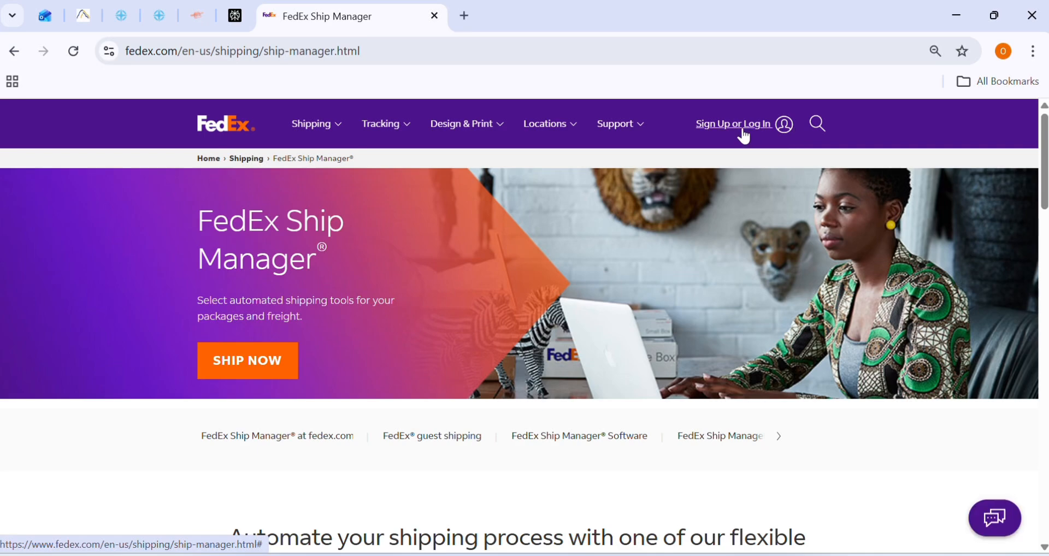
Log in to the FedEx account and start creating a shipment.
left_click(759, 135)
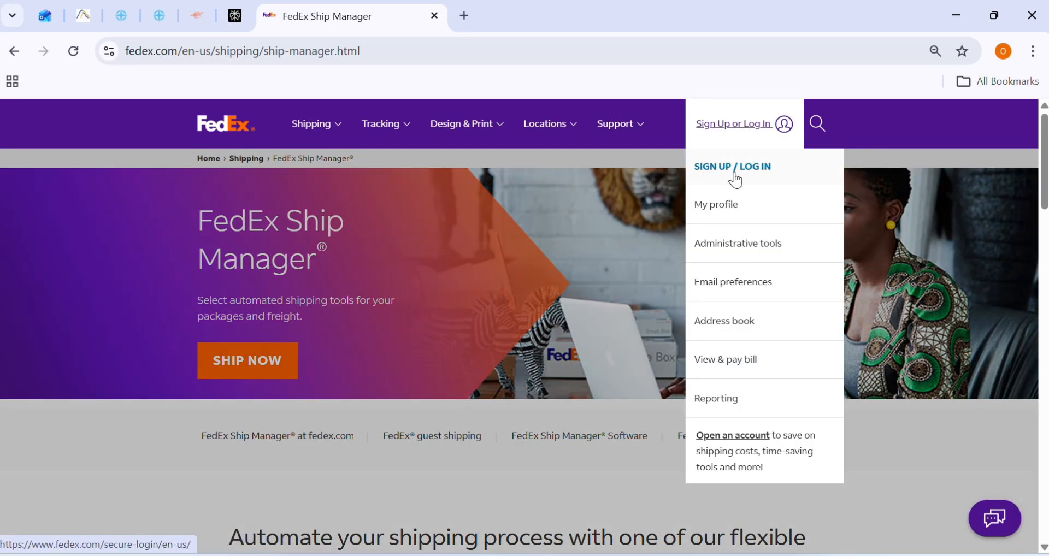
left_click(759, 172)
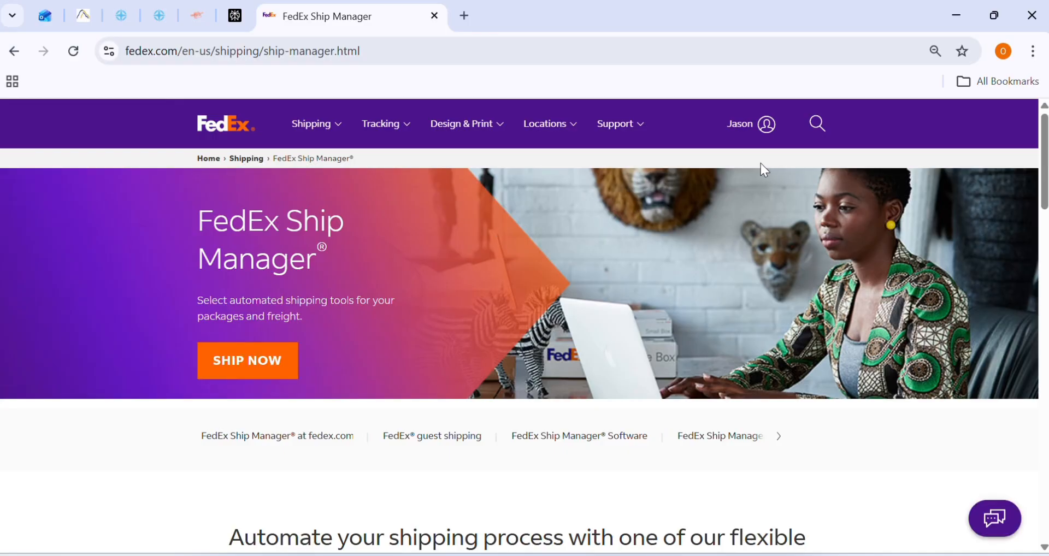
left_click(319, 127)
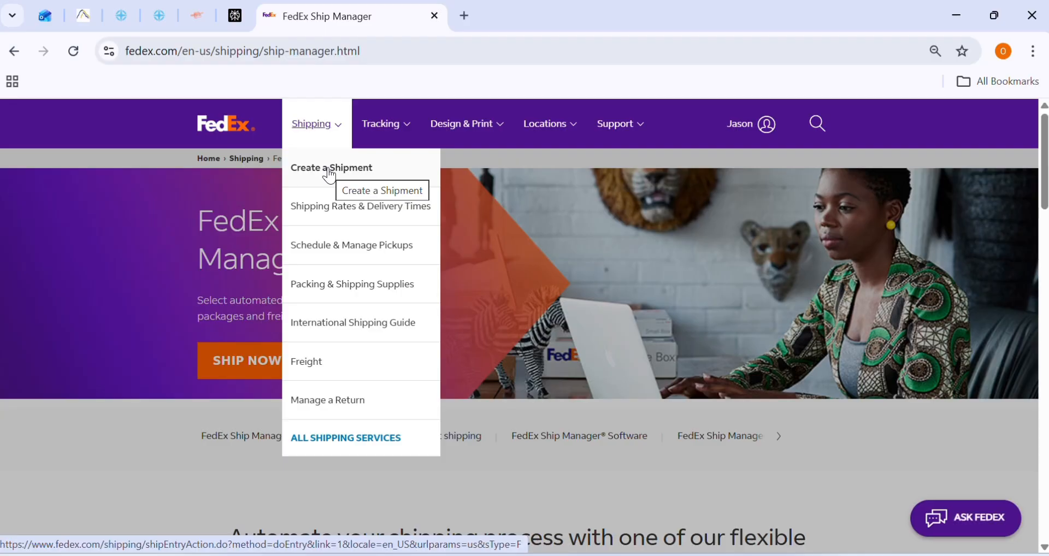
left_click(330, 176)
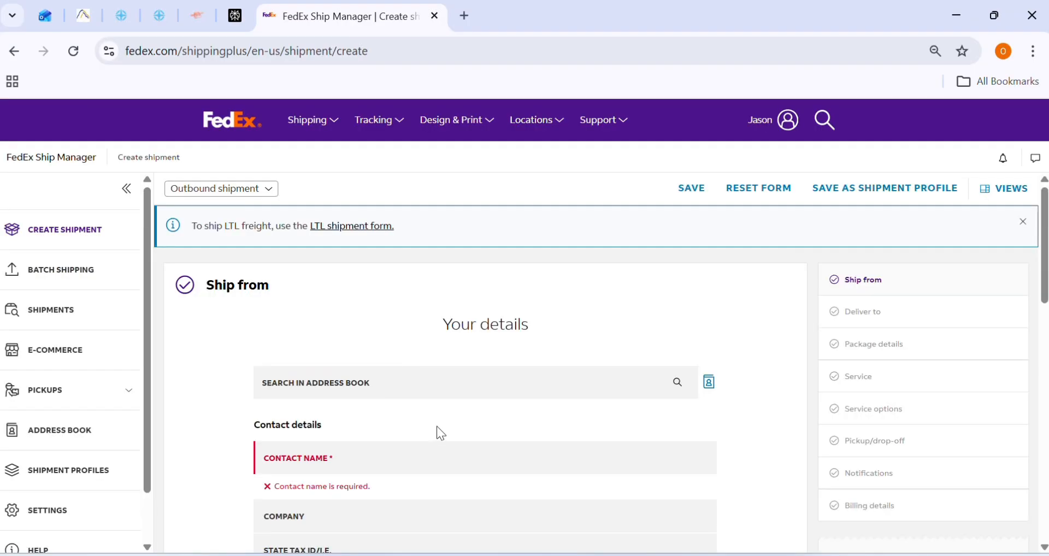
scroll(405, 426, "down", 3)
left_click(407, 303)
left_click(388, 424)
left_click(408, 292)
scroll(454, 510, "up", 3)
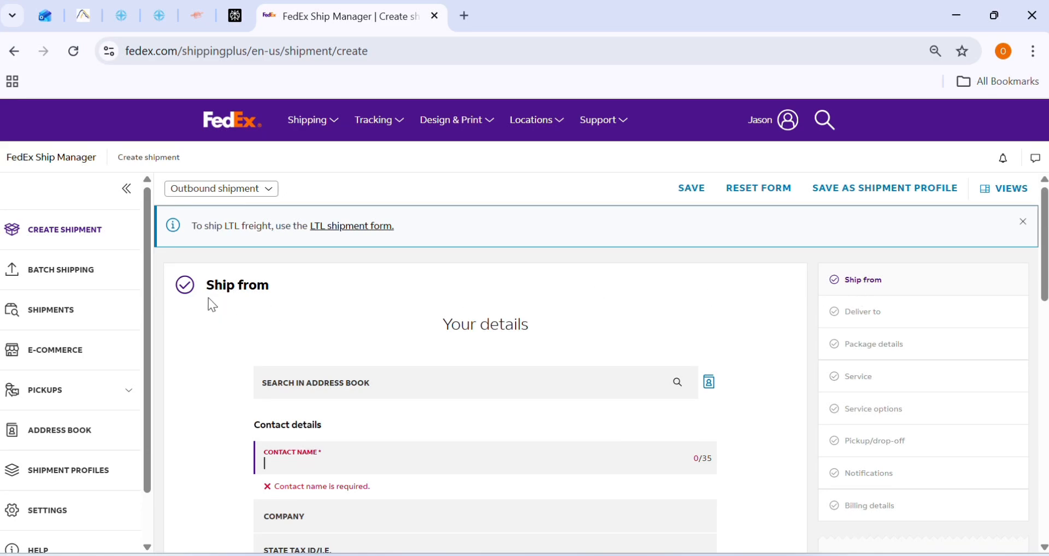
left_click_drag(362, 304, 185, 297)
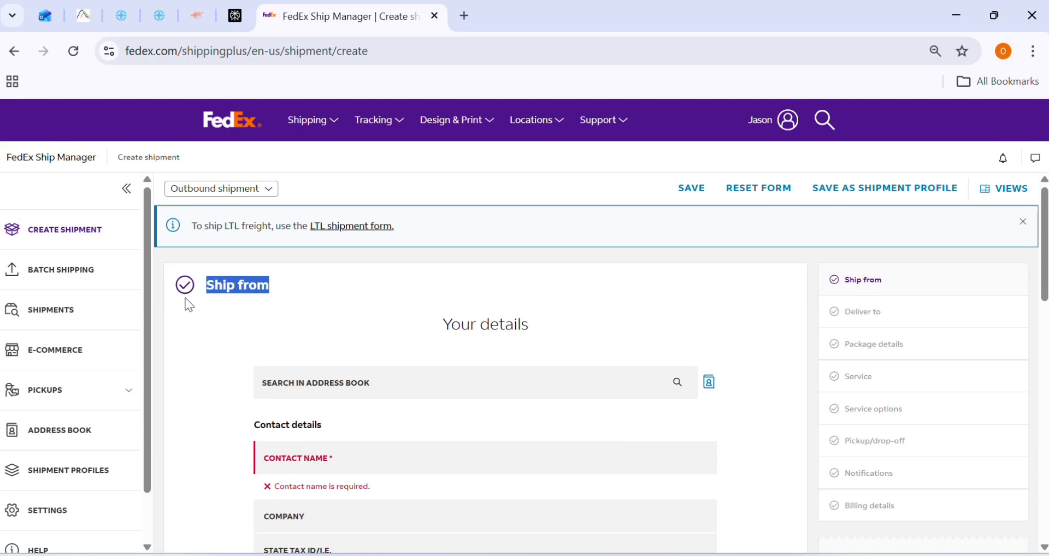
left_click(302, 300)
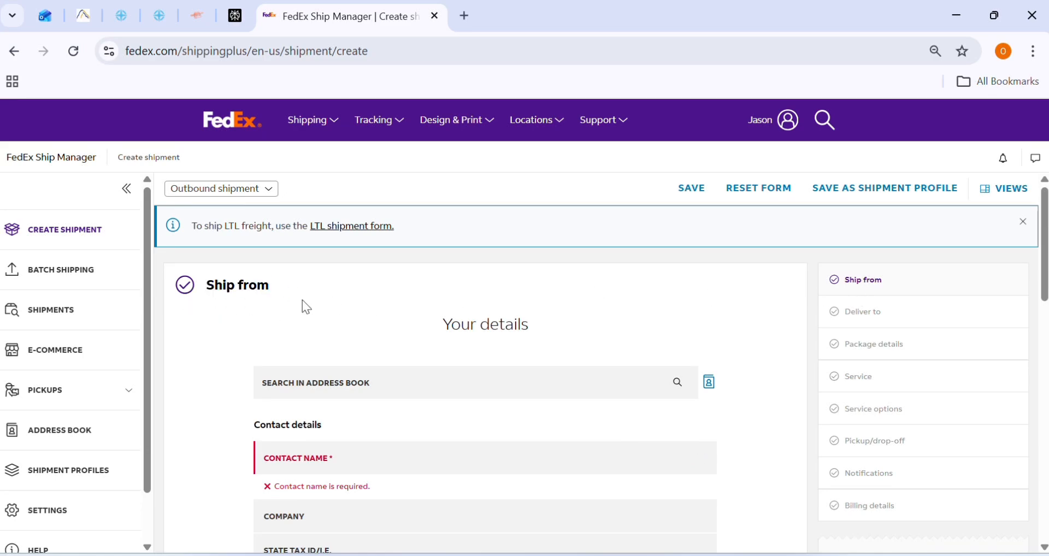
Copy the sender's name from the Perplexity answer into the Ship from contact name.
left_click(328, 469)
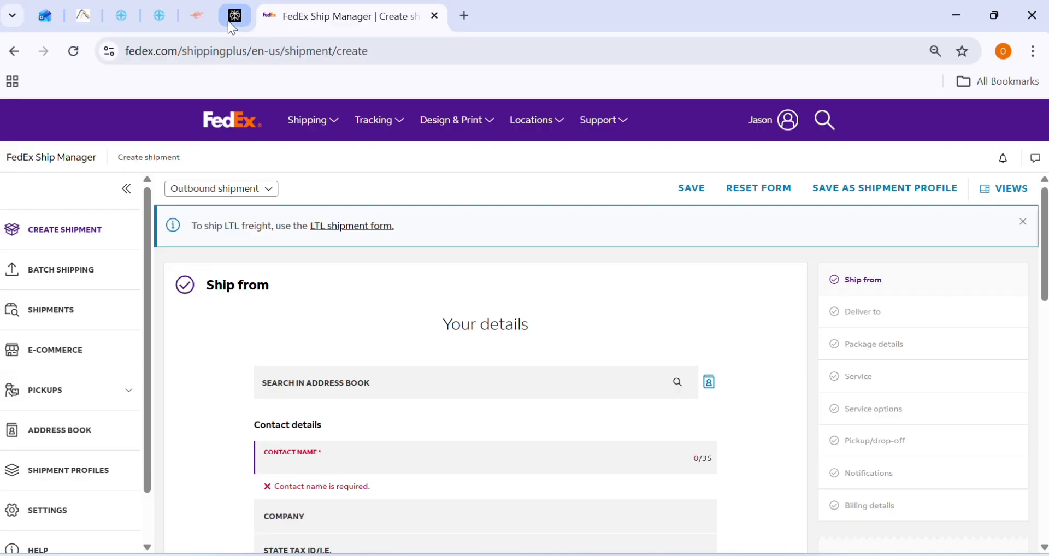
mouse_move(229, 23)
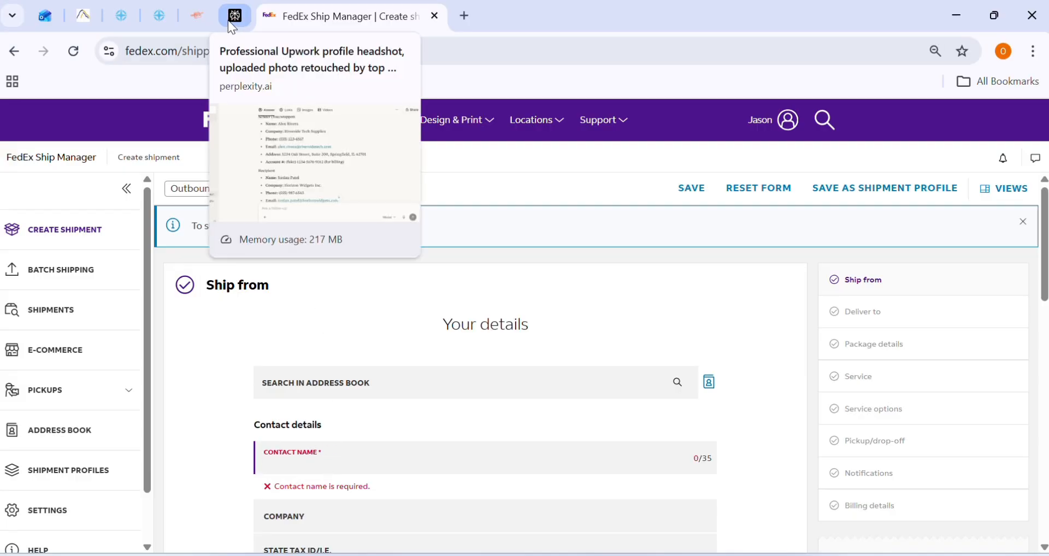
left_click(232, 25)
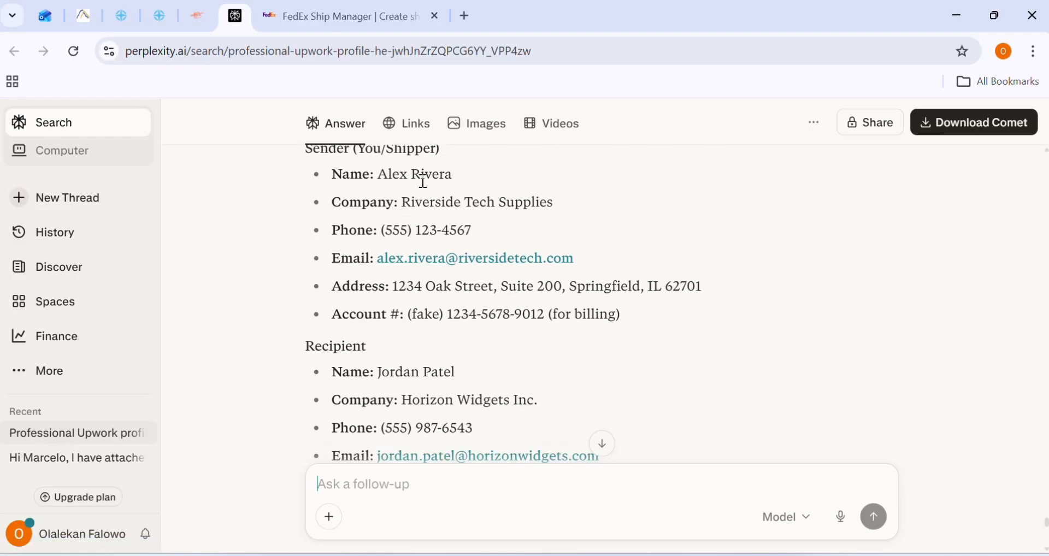
left_click_drag(379, 176, 446, 174)
right_click(443, 178)
left_click(500, 189)
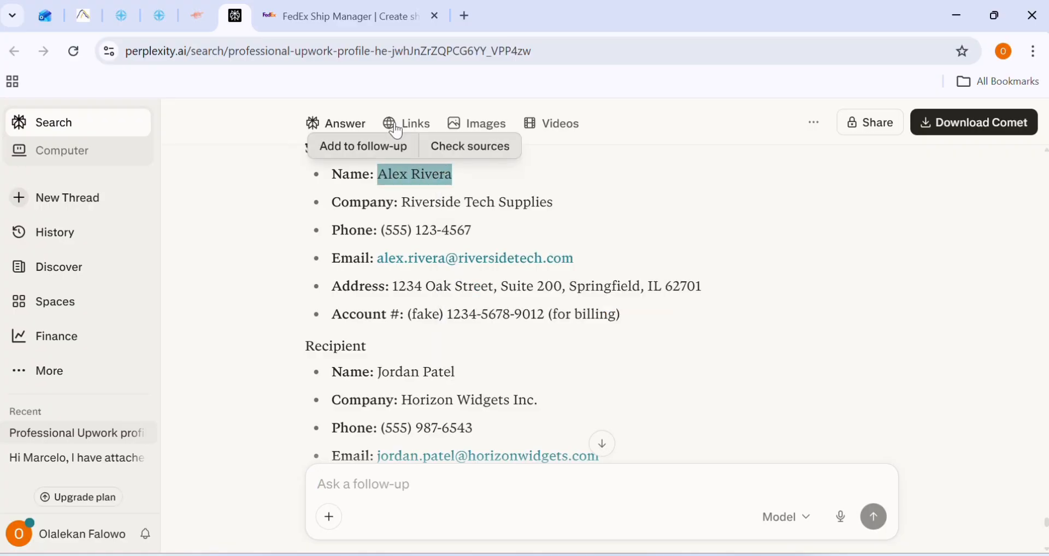
left_click(299, 17)
left_click(302, 467)
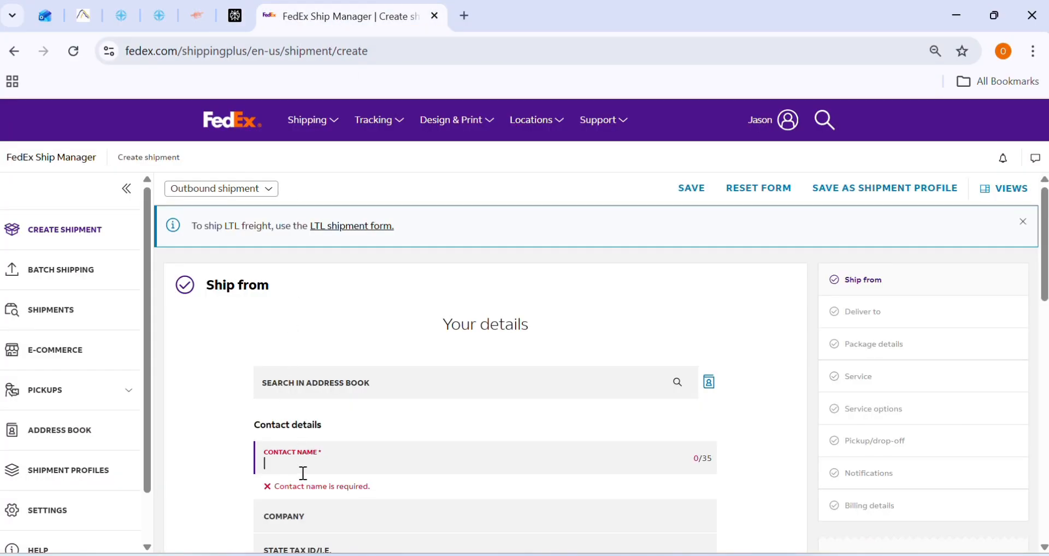
key("ctrl+v")
Copy the sender's company, Riverside Tech Supplies, from the Perplexity answer into the sender's company field.
scroll(322, 437, "down", 3)
left_click(235, 17)
left_click_drag(402, 203, 549, 201)
right_click(544, 202)
left_click(583, 214)
left_click(262, 18)
left_click(281, 334)
key("ctrl+v")
Copy the sender's phone number from the Perplexity answer into the sender's phone field.
left_click(355, 401)
left_click(235, 16)
left_click_drag(383, 231, 476, 230)
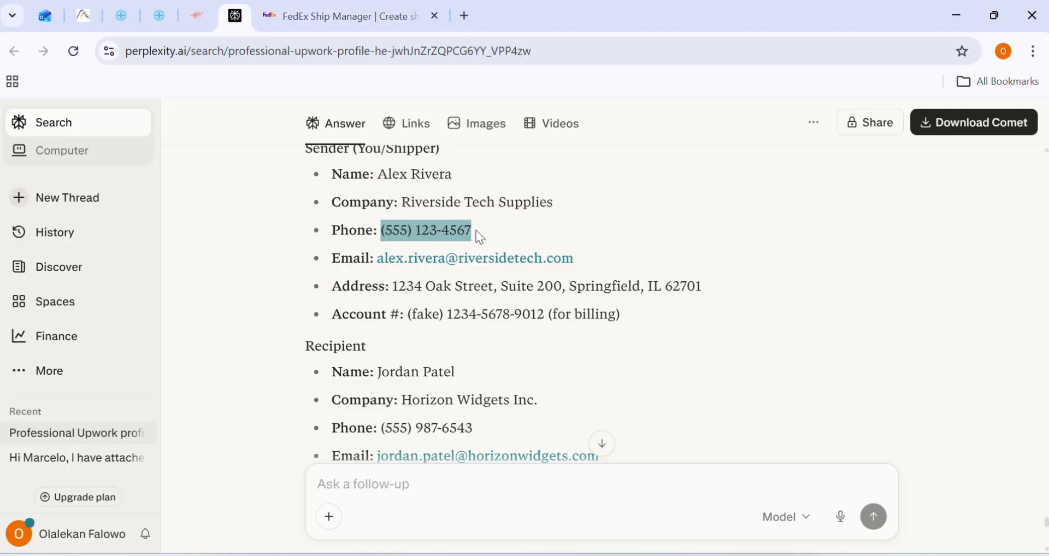
right_click(476, 230)
left_click(482, 251)
left_click(306, 16)
left_click(294, 398)
key("ctrl+v")
Copy the sender's e-mail address from the Perplexity answer into the sender's email field.
scroll(310, 409, "down", 2)
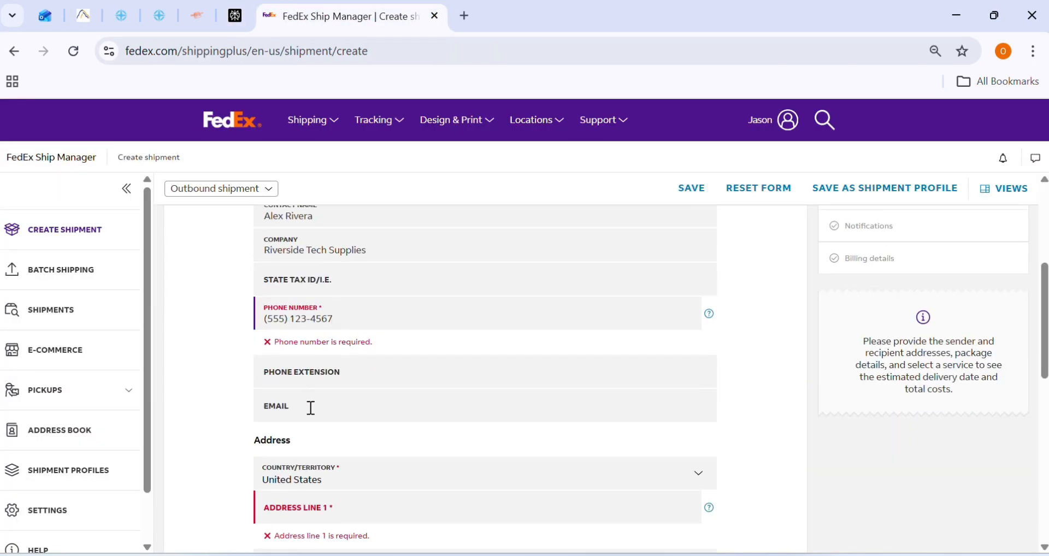
left_click(235, 17)
left_click_drag(575, 260, 382, 262)
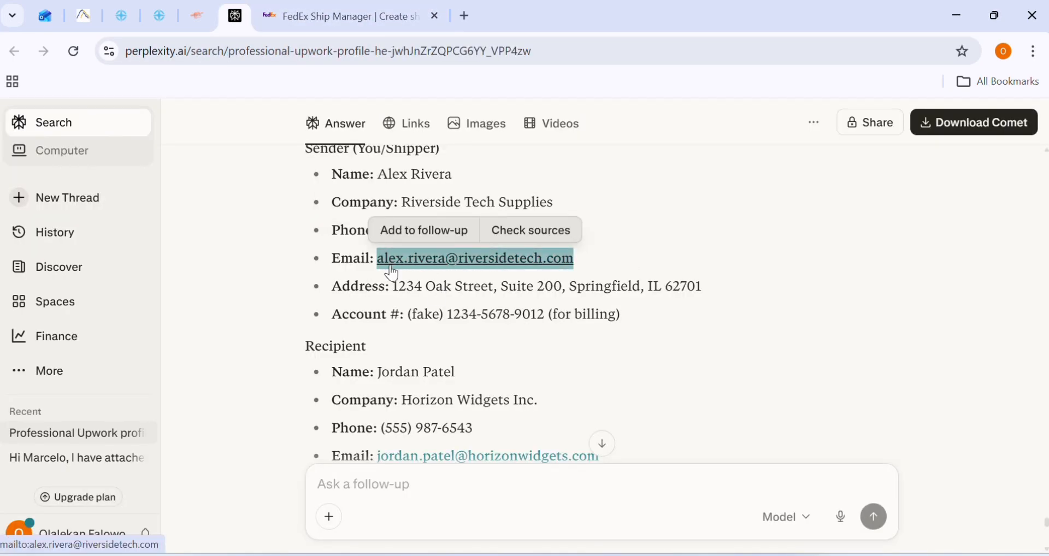
left_click(338, 17)
left_click(296, 409)
key("ctrl+v")
Copy the sender's street address and suite from the Perplexity answer into Address line 1.
scroll(295, 420, "down", 3)
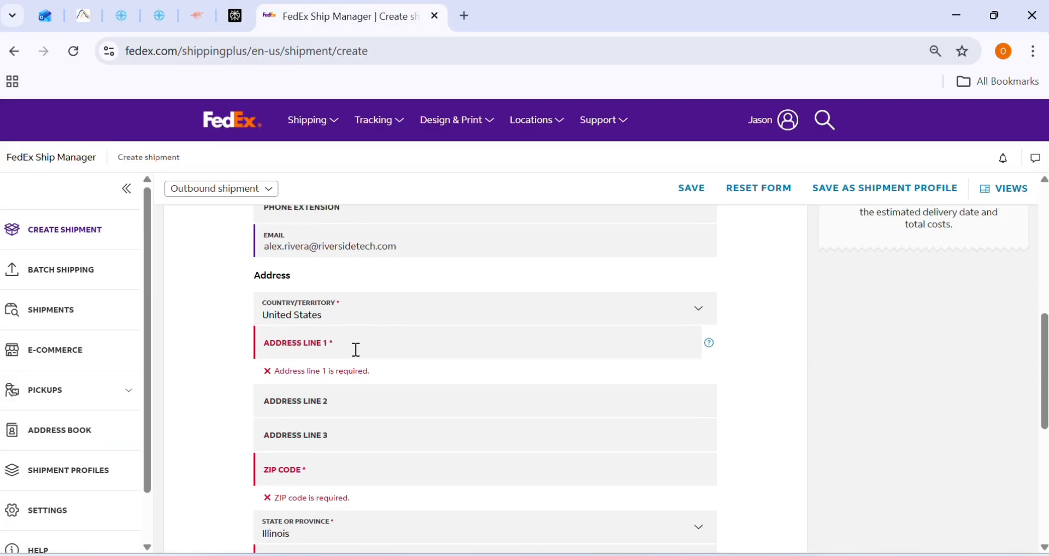
left_click(236, 17)
left_click_drag(393, 286, 565, 293)
key("ctrl+c")
left_click(338, 16)
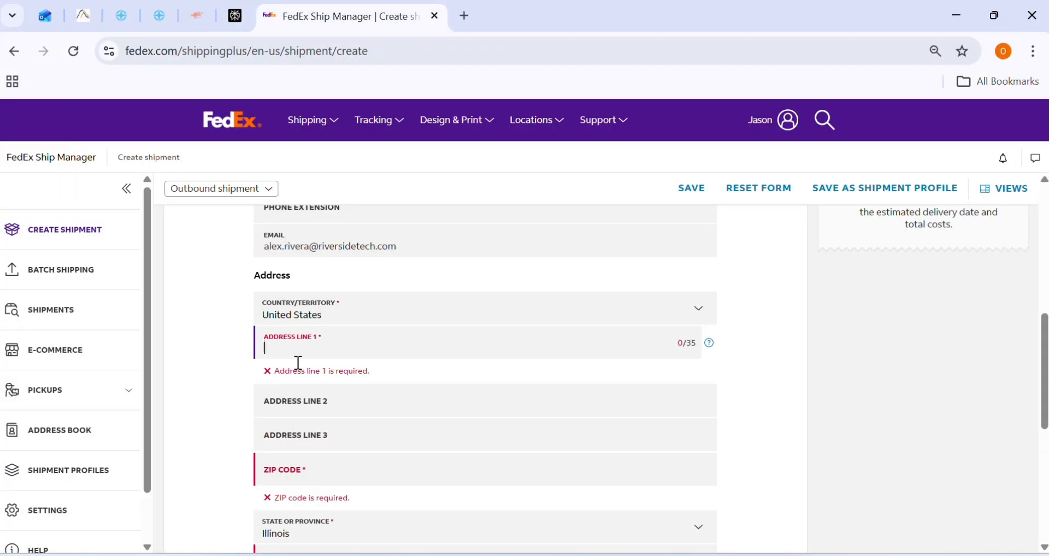
left_click(350, 347)
key("ctrl+v")
Check the sender's ZIP code in the Perplexity answer and enter it in the sender's address.
left_click(316, 454)
left_click(236, 16)
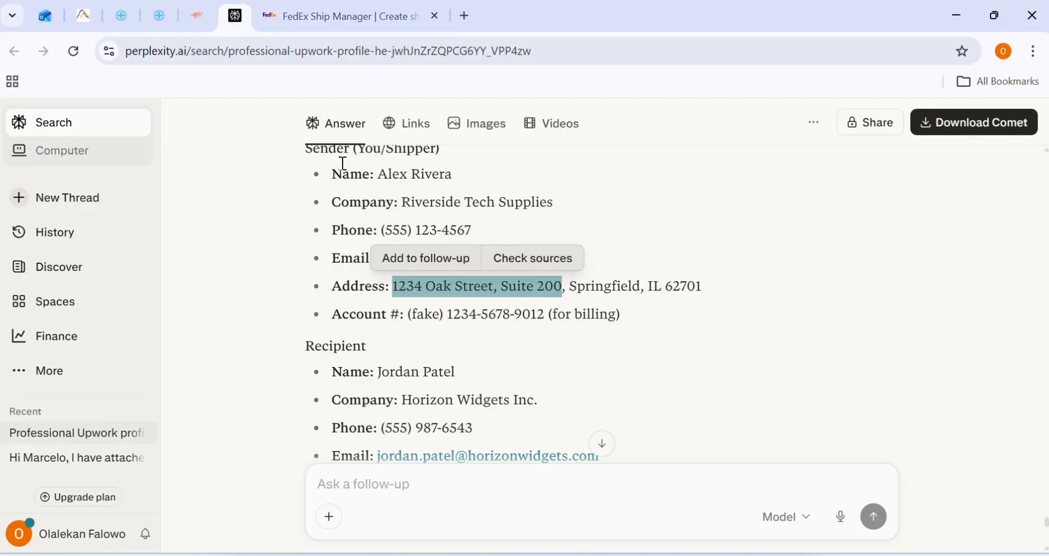
left_click(667, 288)
left_click(291, 17)
type("62701")
Fill in the sender's city as given in the Perplexity answer and submit the Ship from details.
scroll(349, 512, "down", 1)
left_click(344, 443)
left_click(232, 23)
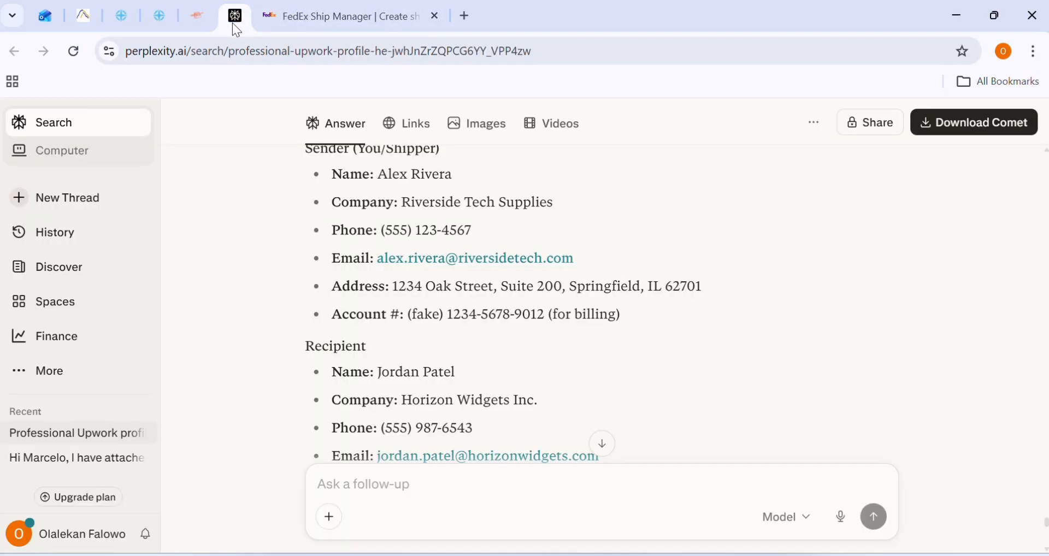
left_click(305, 17)
scroll(492, 462, "down", 2)
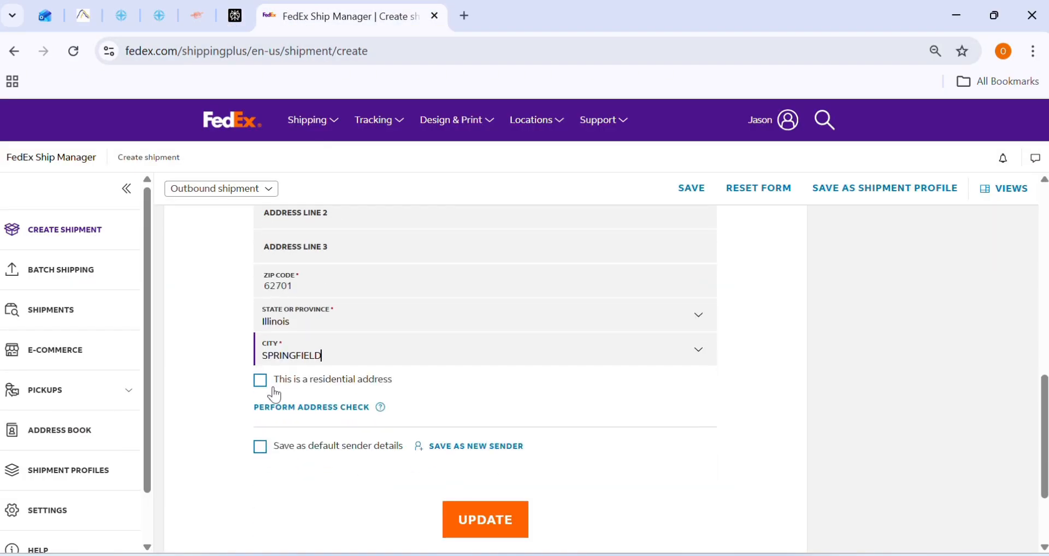
left_click(260, 447)
left_click(461, 519)
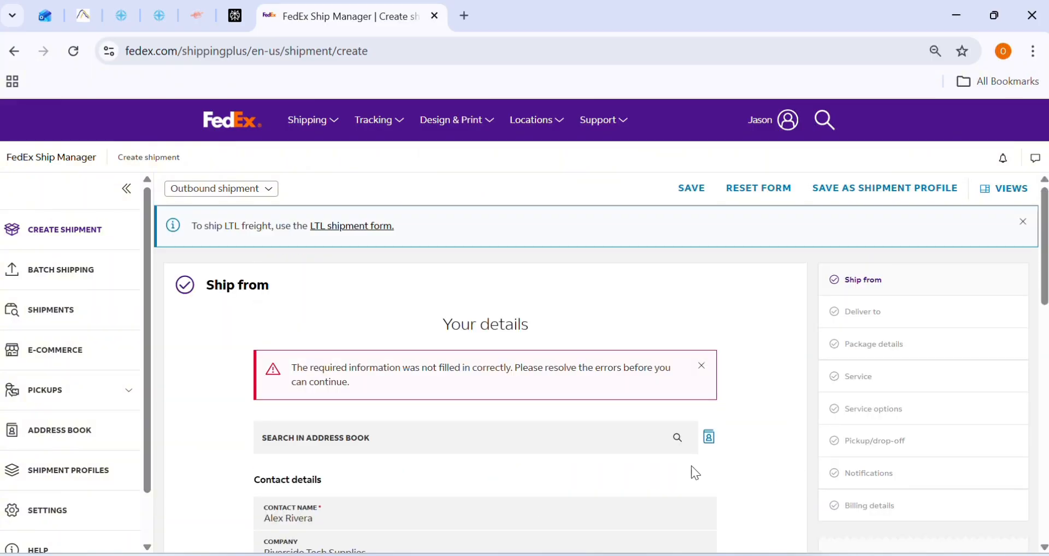
Remove the parentheses, space and hyphen from the sender's phone number so only digits remain.
scroll(481, 392, "down", 3)
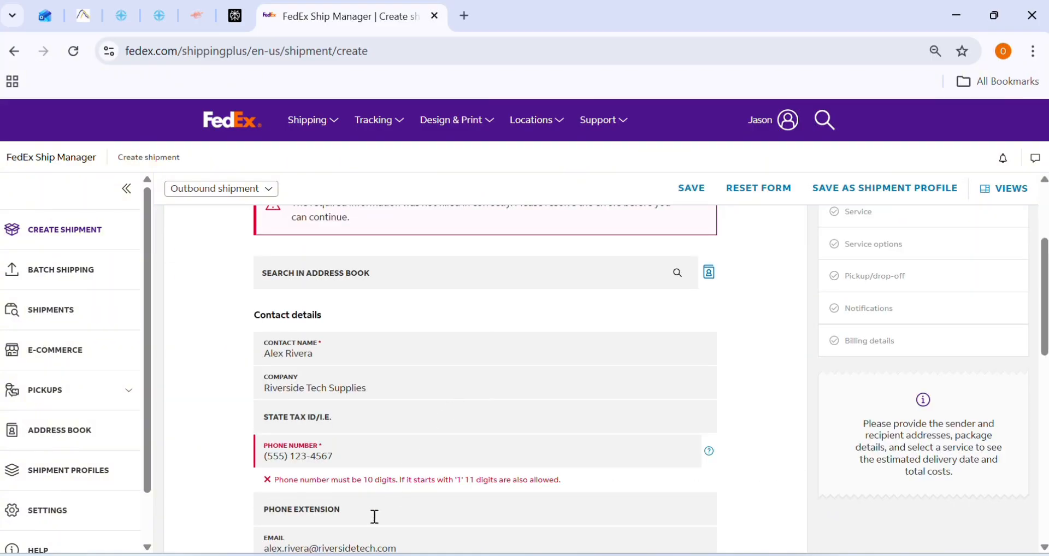
key("BackSpace")
left_click(268, 460)
key("BackSpace")
left_click(284, 460)
key("BackSpace")
left_click(306, 460)
key("BackSpace")
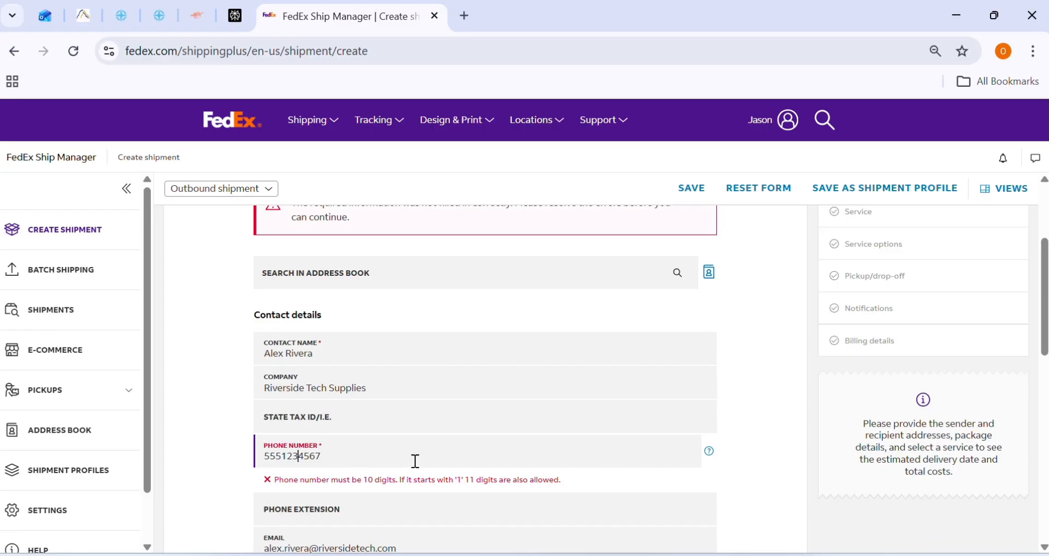
left_click(722, 480)
Submit the corrected Ship from details and continue to the Deliver to section.
scroll(440, 463, "up", 3)
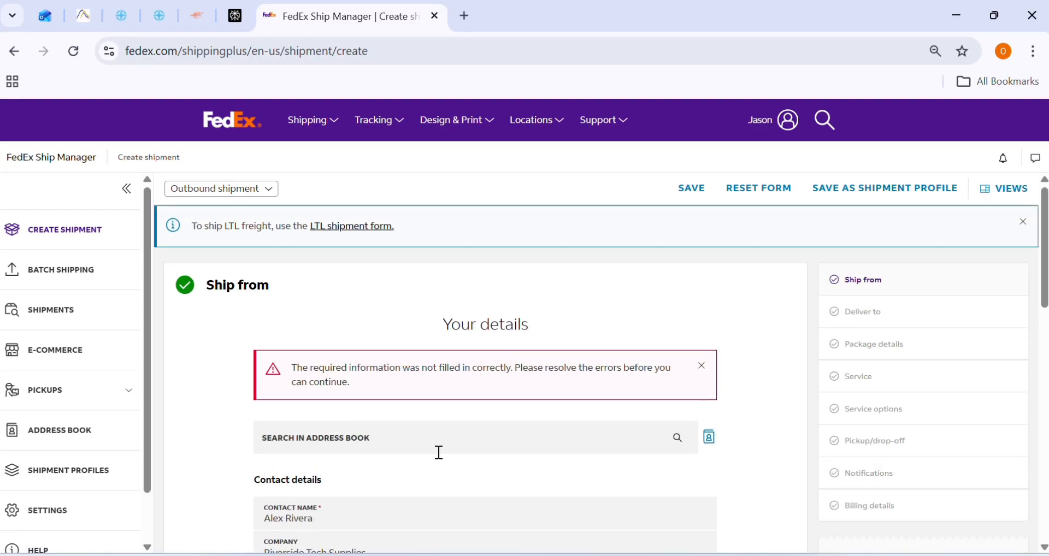
scroll(439, 453, "down", 5)
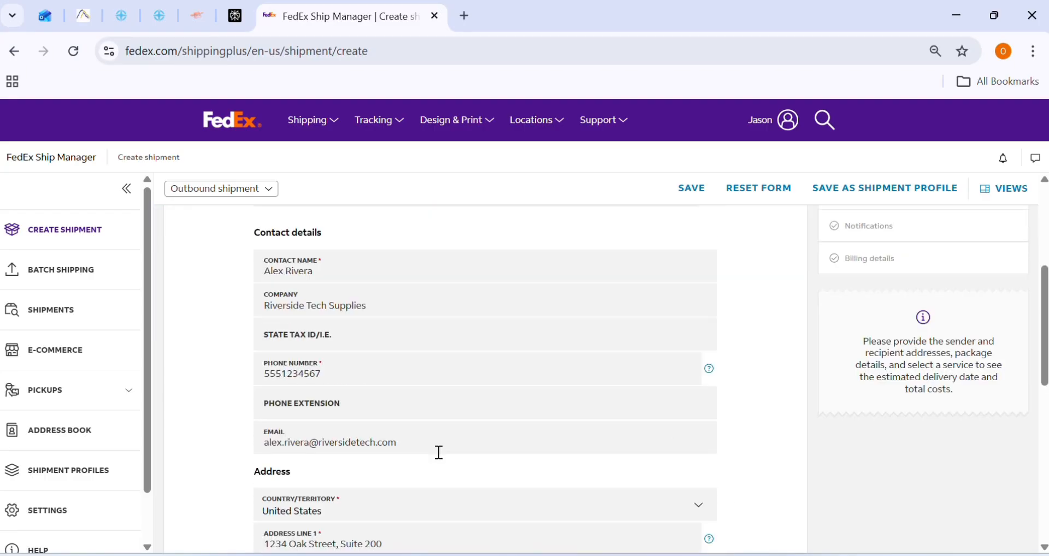
scroll(439, 453, "down", 8)
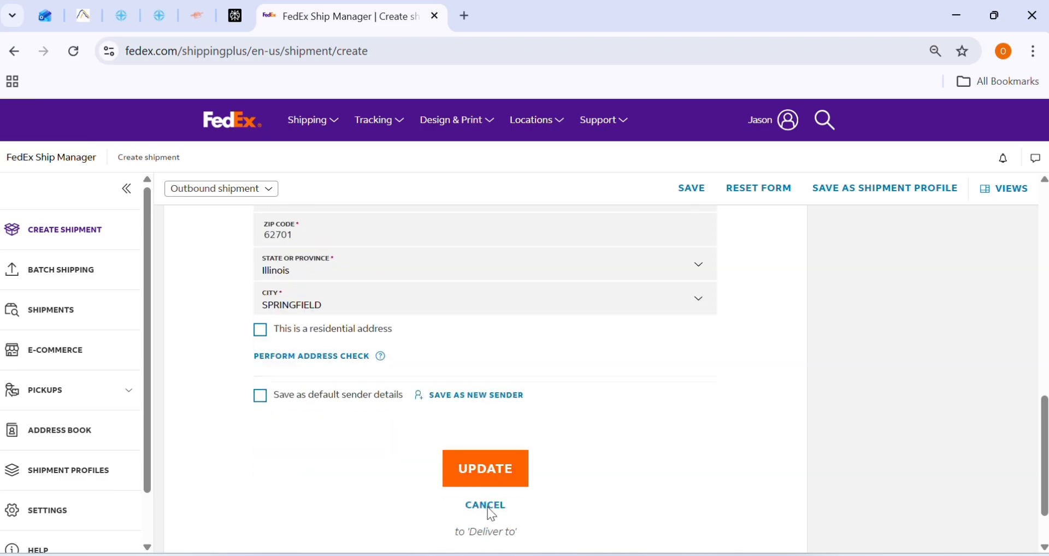
left_click(485, 480)
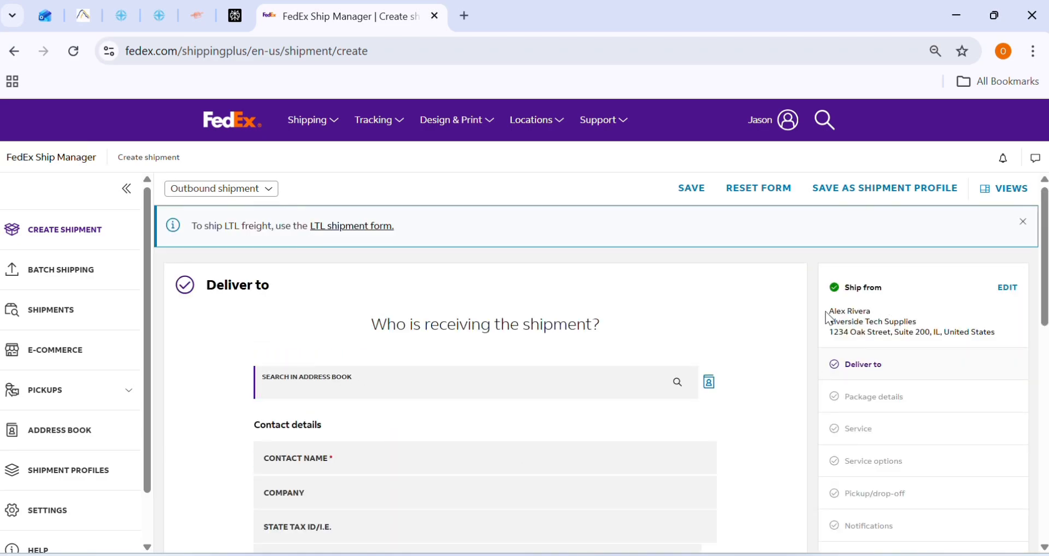
left_click_drag(815, 305, 880, 333)
left_click(783, 330)
Copy the recipient's name from the Perplexity answer into the Deliver to contact name.
scroll(436, 409, "down", 1)
left_click(322, 373)
scroll(320, 367, "up", 1)
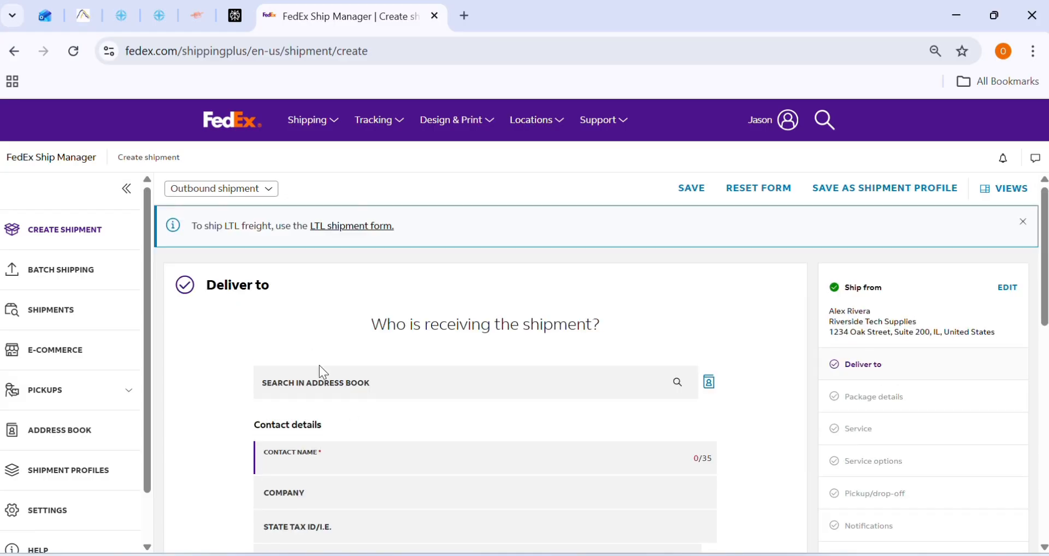
left_click(235, 17)
scroll(267, 282, "down", 4)
left_click_drag(375, 207, 451, 208)
key("ctrl+c")
left_click(306, 17)
key("ctrl+v")
Copy the recipient's company, Horizon Widgets Inc., from the Perplexity answer into the recipient's company field.
left_click(299, 490)
left_click(234, 16)
left_click_drag(401, 236, 533, 236)
right_click(519, 237)
left_click(529, 254)
left_click(328, 16)
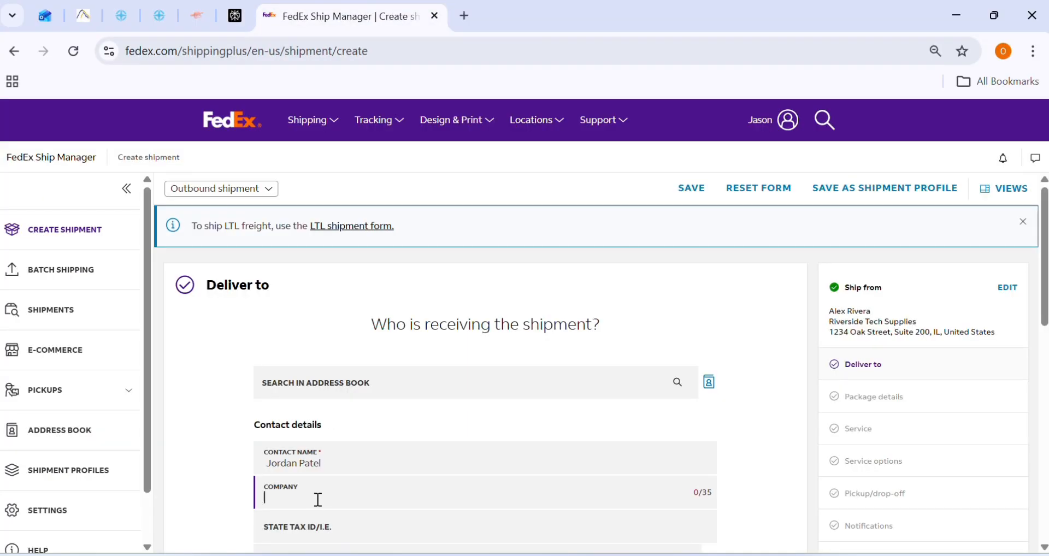
key("ctrl+v")
Copy the recipient's phone number from the Perplexity answer into the recipient's phone field.
scroll(317, 500, "down", 3)
left_click(335, 397)
left_click(235, 17)
left_click_drag(476, 266, 383, 265)
key("ctrl+c")
left_click(327, 16)
key("ctrl+v")
Reduce the recipient's phone number to digits only by removing its parentheses, space and hyphen.
left_click(288, 401)
key("BackSpace")
key("BackSpace")
left_click(272, 401)
key("BackSpace")
type("5")
key("Left")
key("BackSpace")
left_click(303, 403)
key("BackSpace")
Copy the recipient's email address from the Perplexity answer into the recipient's email field.
scroll(408, 416, "down", 2)
left_click(408, 416)
left_click(234, 18)
right_click(518, 293)
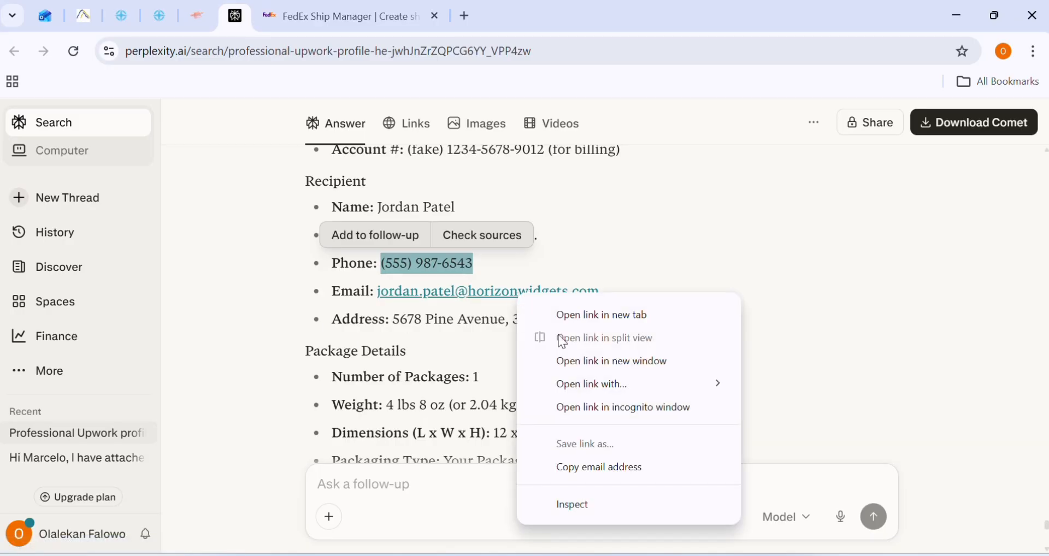
left_click(600, 470)
left_click(327, 16)
key("ctrl+v")
Set the recipient's country to United States and copy the street address from the Perplexity answer into address line 1.
scroll(382, 436, "down", 2)
left_click(333, 371)
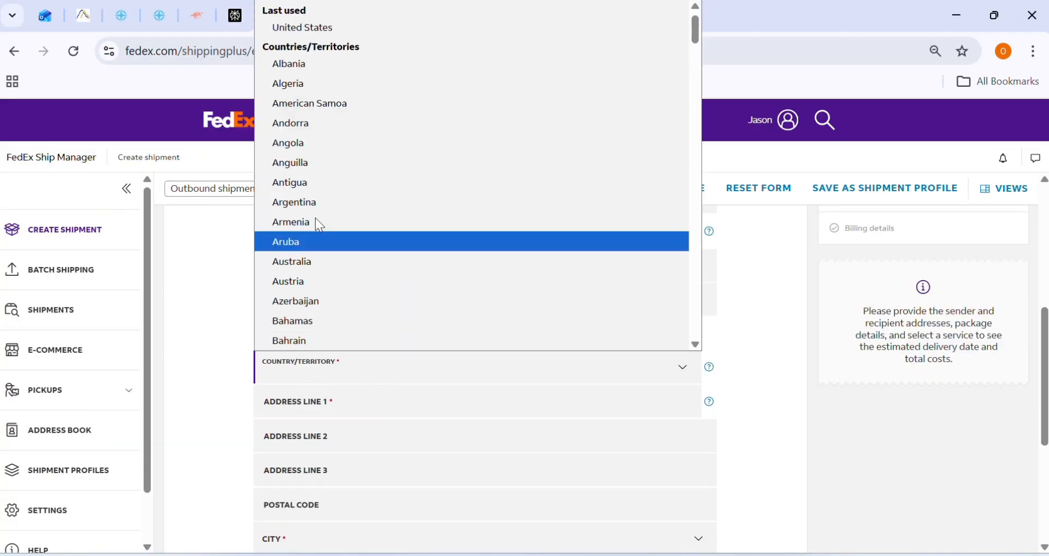
left_click(302, 28)
left_click(235, 18)
scroll(437, 318, "up", 2)
left_click_drag(394, 407, 574, 406)
key("ctrl+c")
left_click(328, 16)
key("ctrl+v")
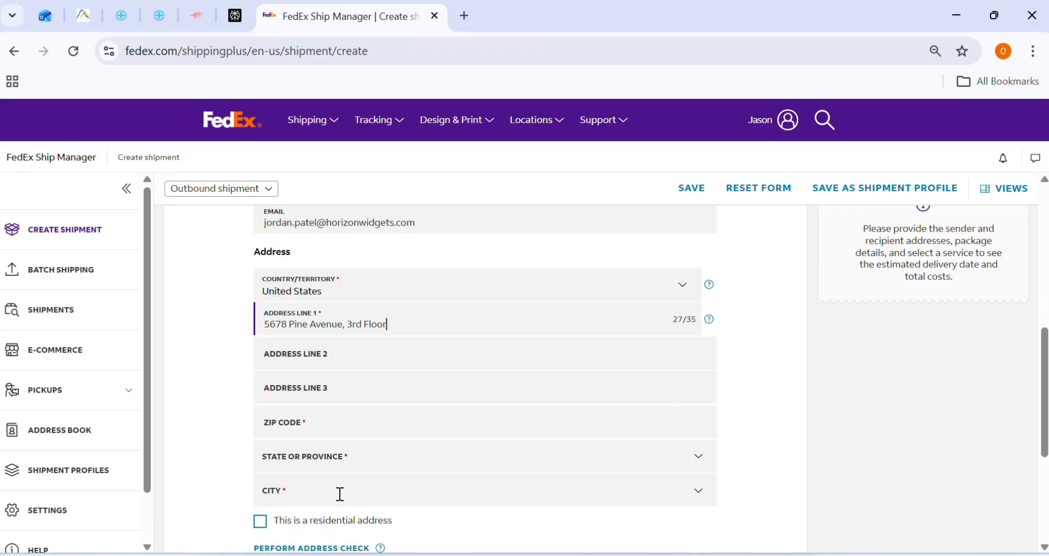
Set the recipient's state to Texas and the city to Austin.
scroll(338, 515, "down", 1)
left_click(333, 458)
key("t")
scroll(312, 306, "down", 2)
left_click(309, 290)
left_click(298, 497)
type("Austin")
Check the recipient's address in the Perplexity answer and enter its ZIP code in the recipient's address.
left_click(235, 18)
left_click(320, 16)
left_click(287, 430)
type("78701")
Review the completed recipient contact and address details and continue to the package details.
scroll(412, 388, "down", 2)
scroll(365, 400, "up", 5)
scroll(364, 400, "down", 5)
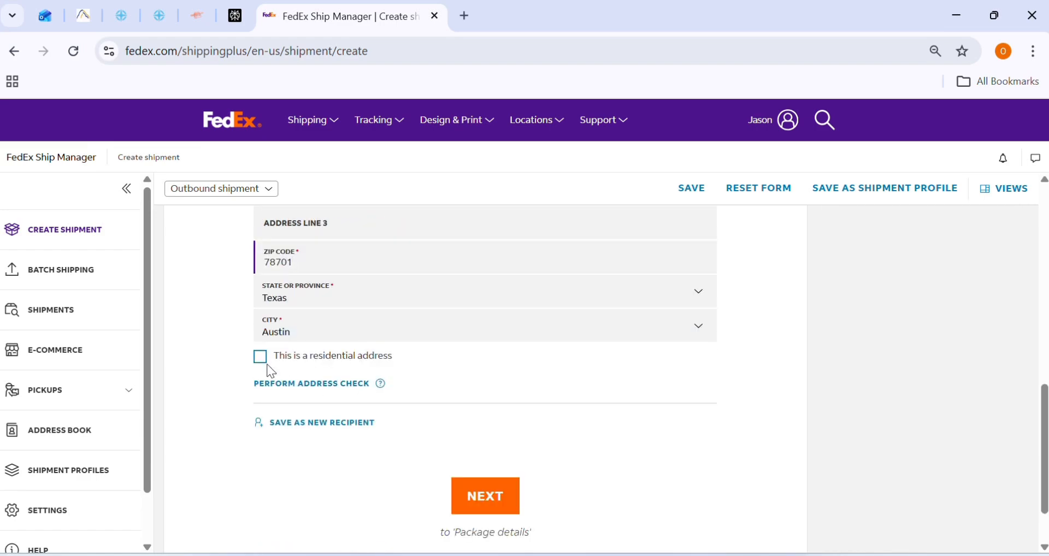
scroll(453, 430, "up", 2)
scroll(485, 481, "down", 2)
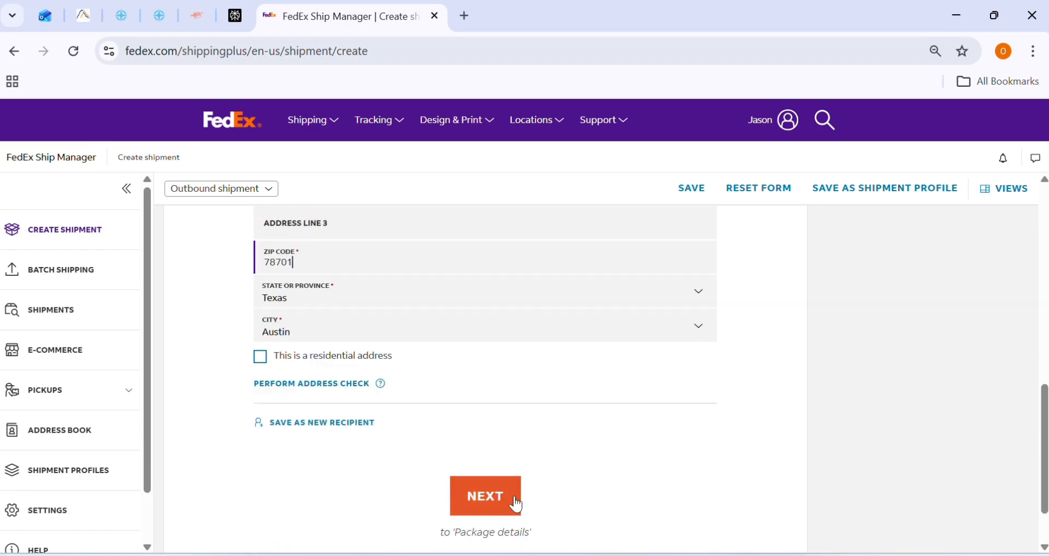
scroll(516, 502, "up", 10)
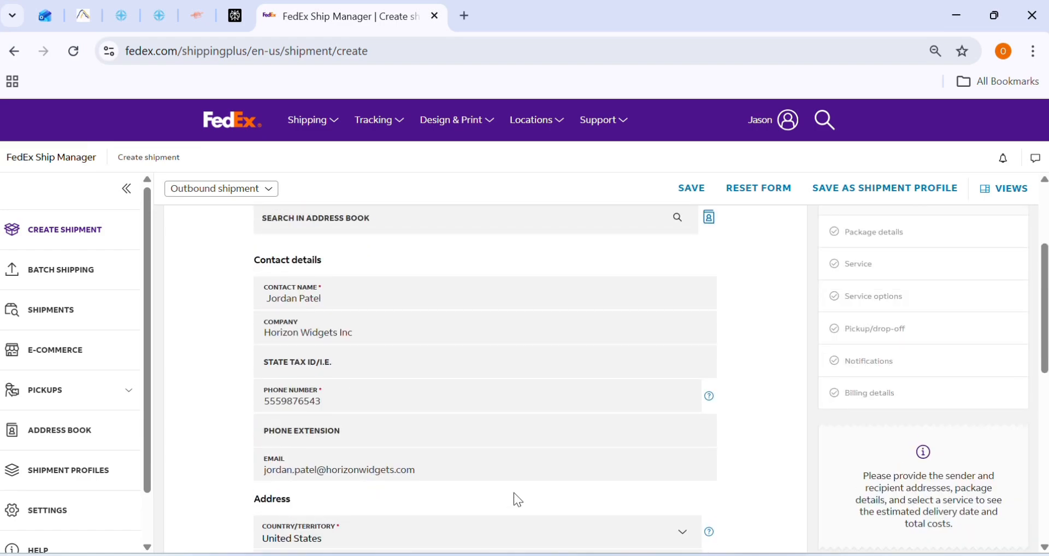
scroll(357, 529, "down", 8)
left_click_drag(390, 505, 276, 516)
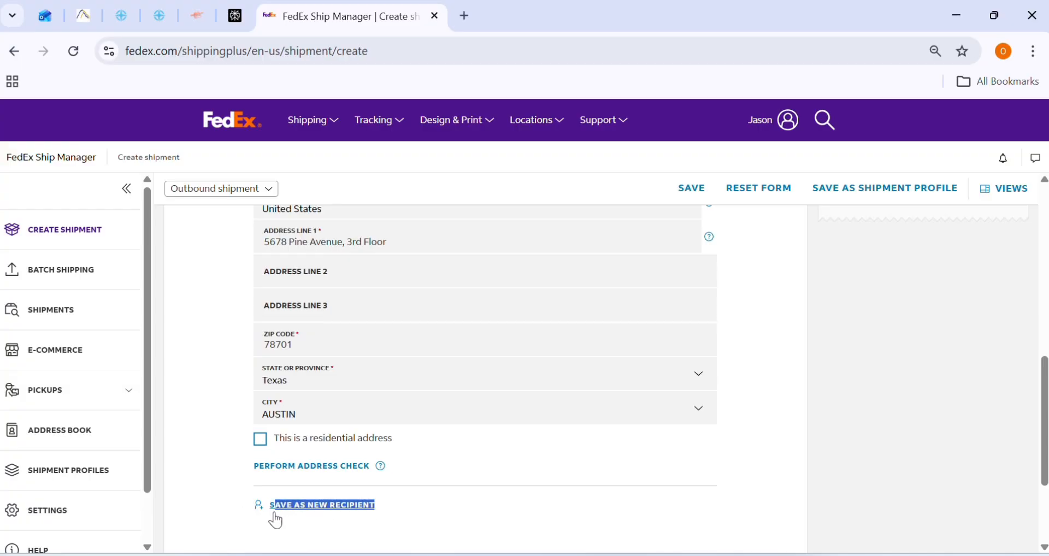
left_click(443, 522)
scroll(443, 514, "down", 3)
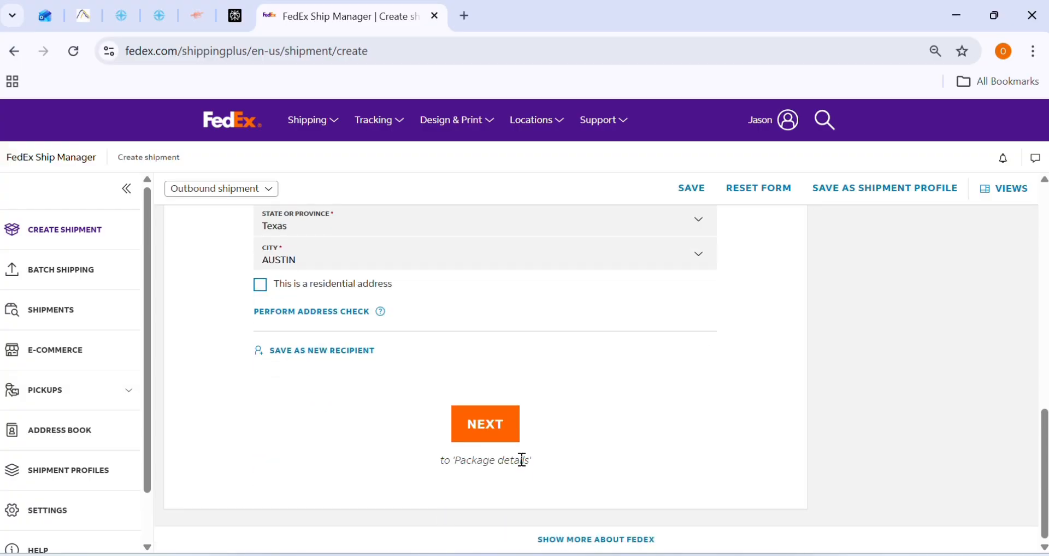
left_click(507, 437)
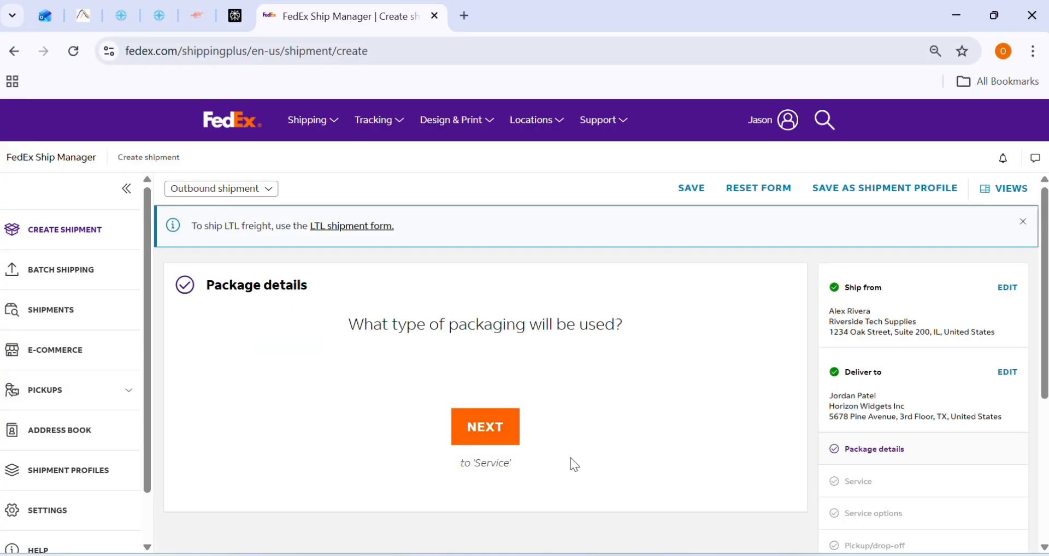
Consult the sample package details in the Perplexity answer, set the package weight to 10 lb and continue to the service selection.
scroll(954, 395, "down", 3)
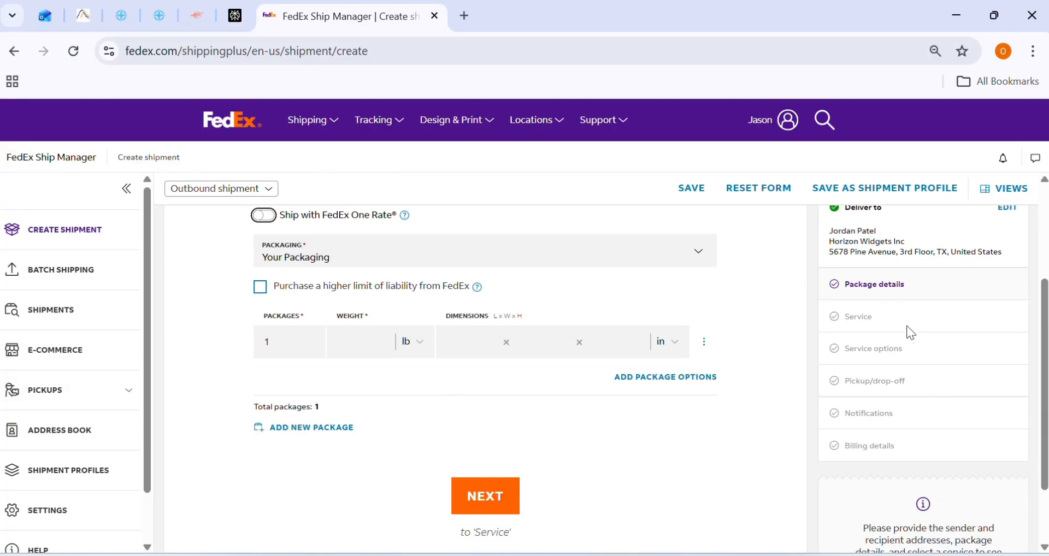
scroll(398, 389, "up", 1)
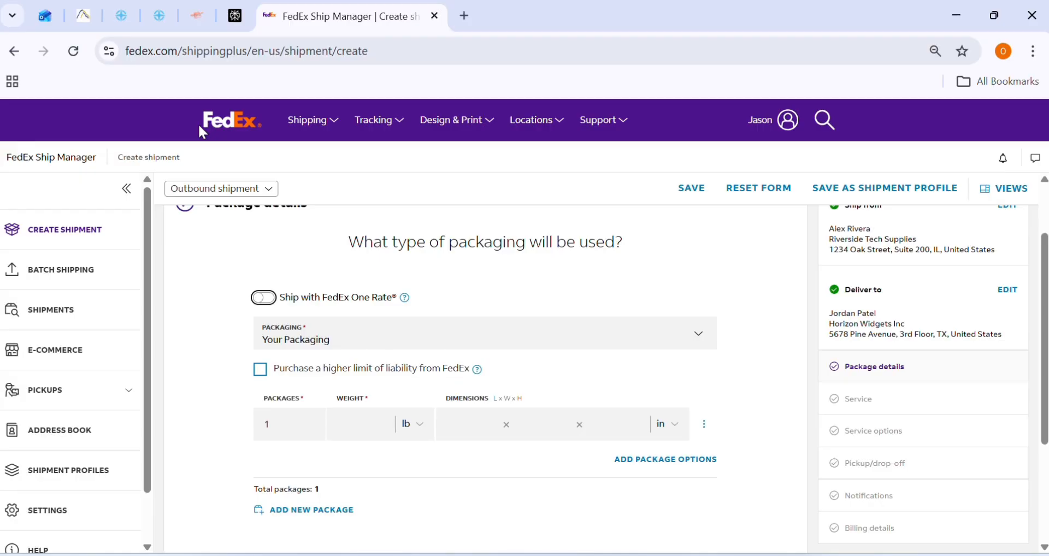
scroll(412, 344, "down", 1)
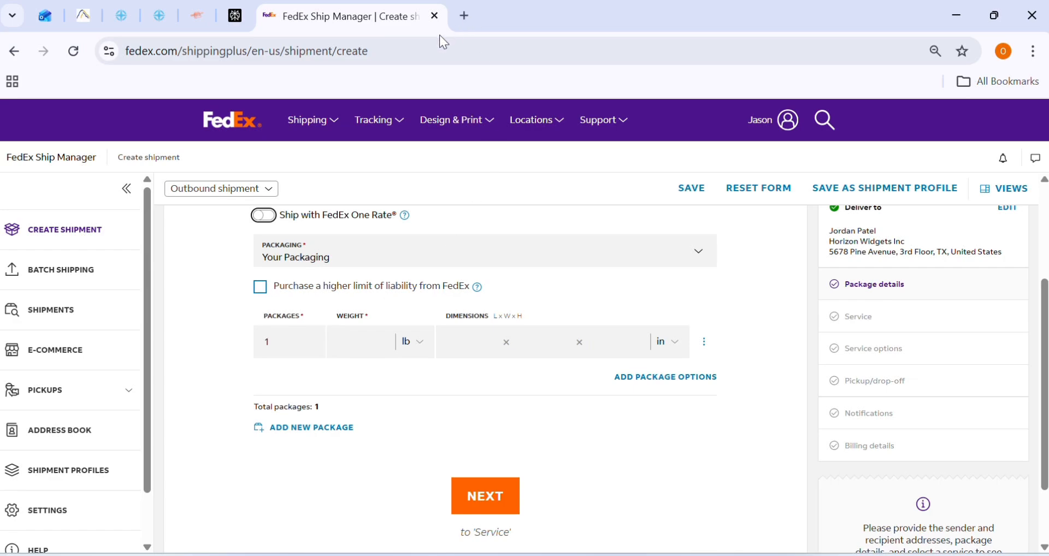
key("ctrl+shift+Tab")
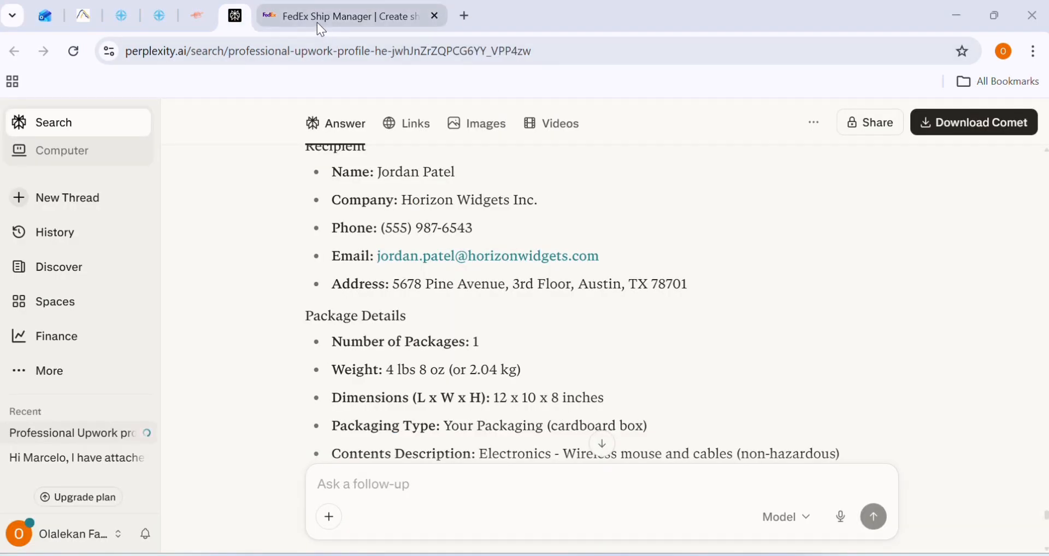
left_click(321, 28)
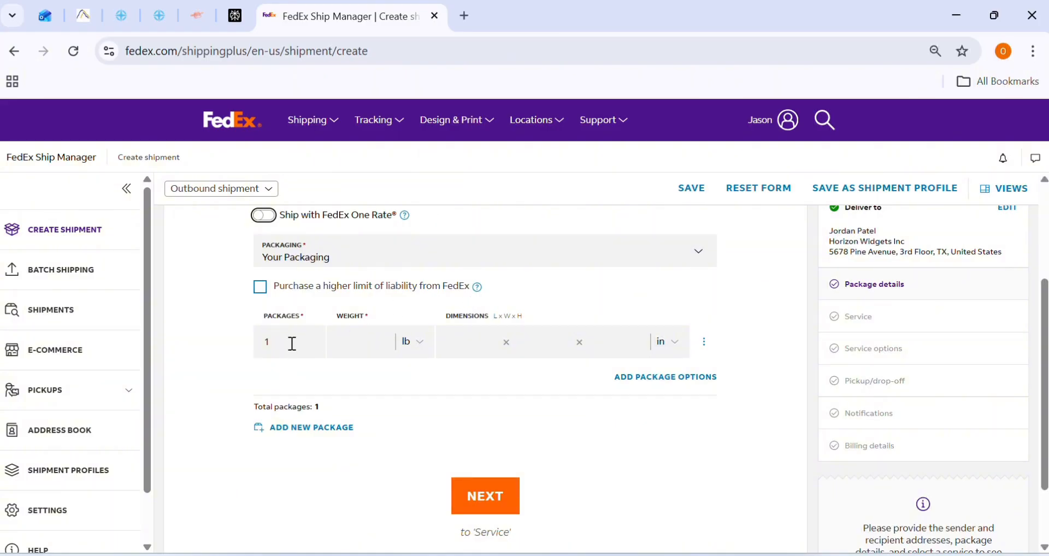
left_click(359, 342)
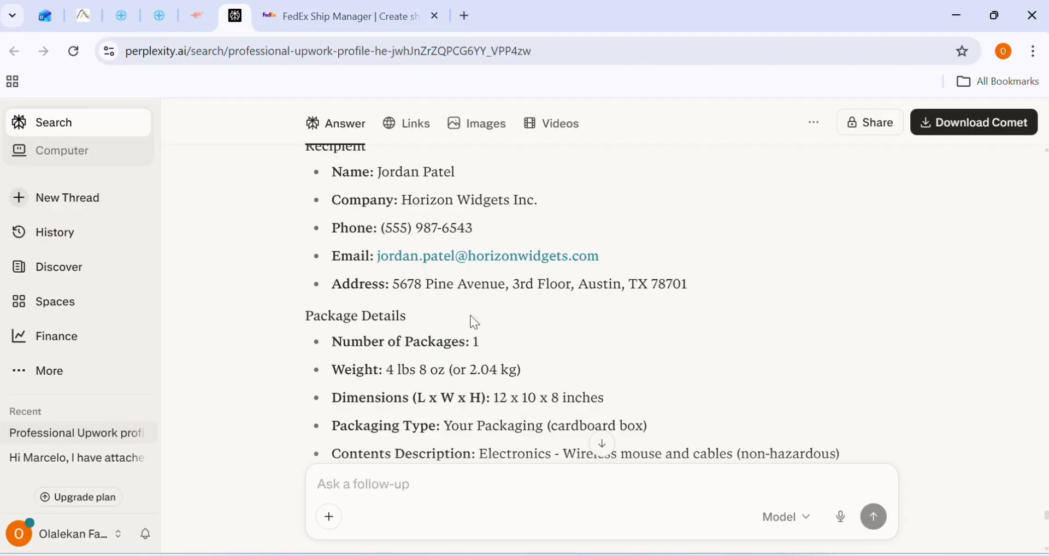
scroll(431, 361, "down", 2)
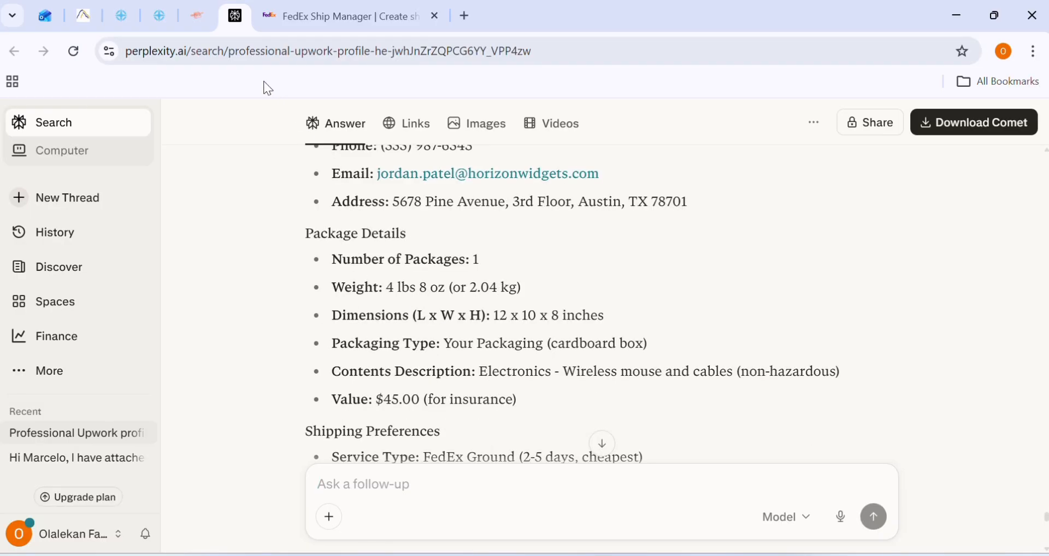
left_click(297, 20)
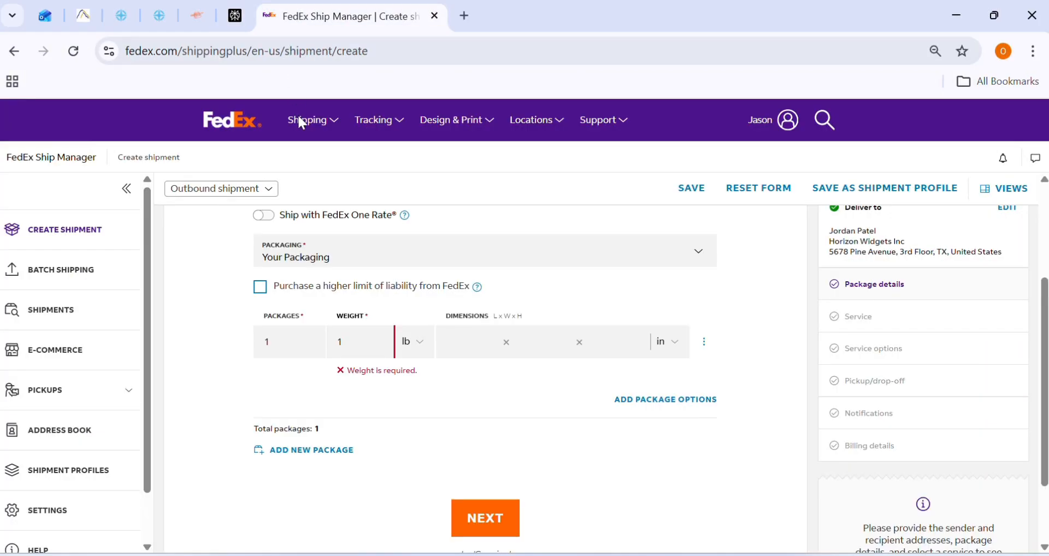
type("0")
left_click(484, 387)
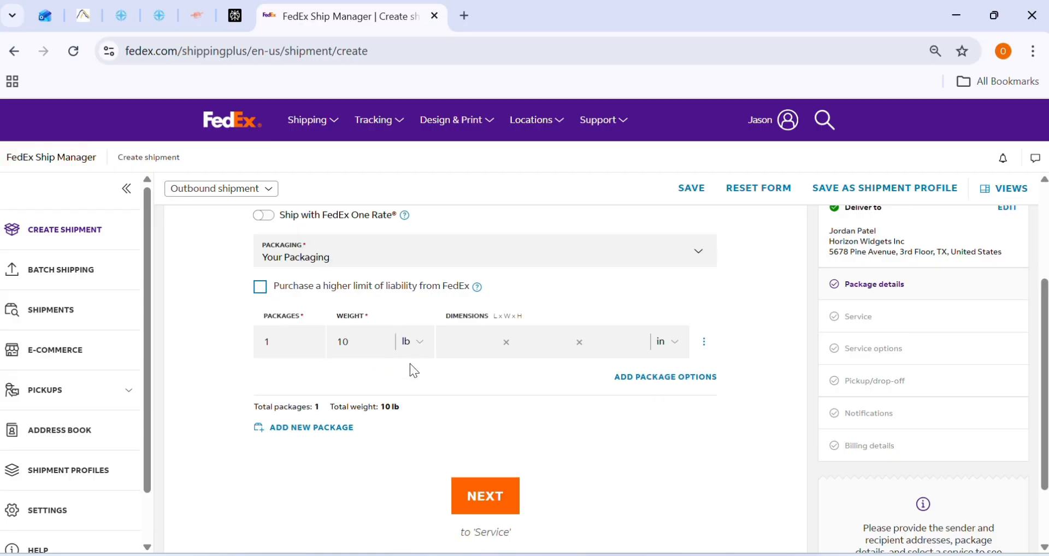
left_click(510, 497)
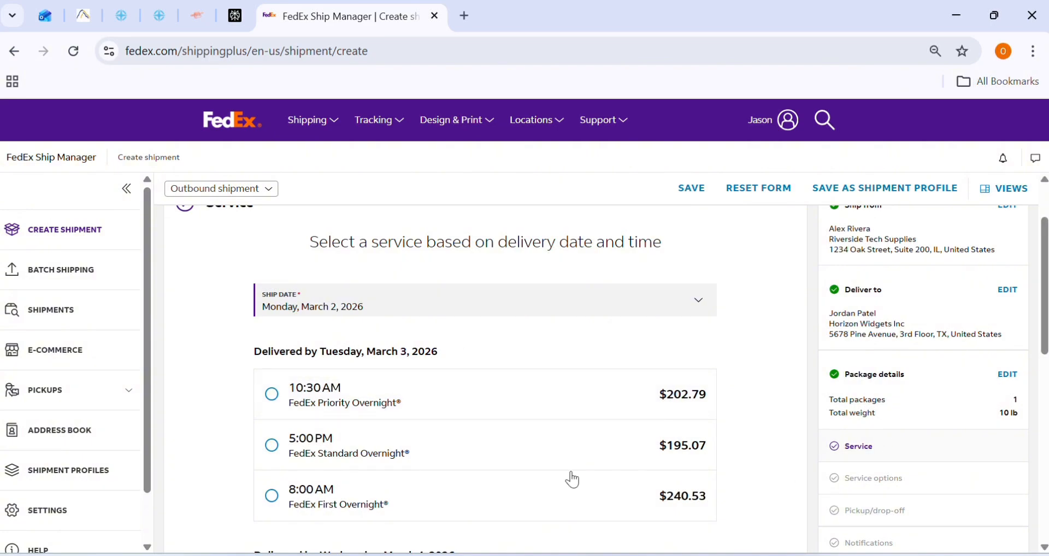
Set the ship date to Tuesday, March 3, 2026.
scroll(384, 348, "up", 2)
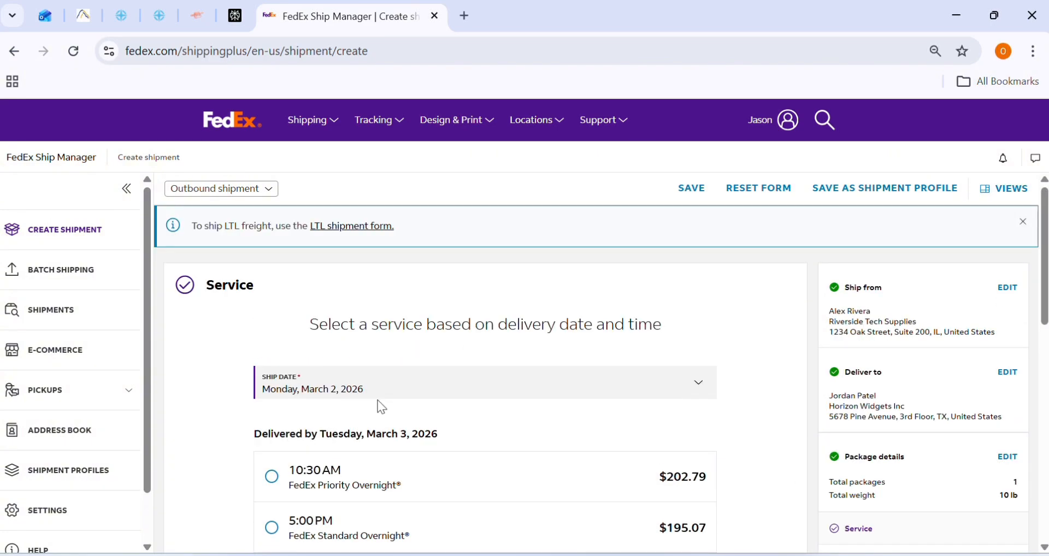
left_click(385, 391)
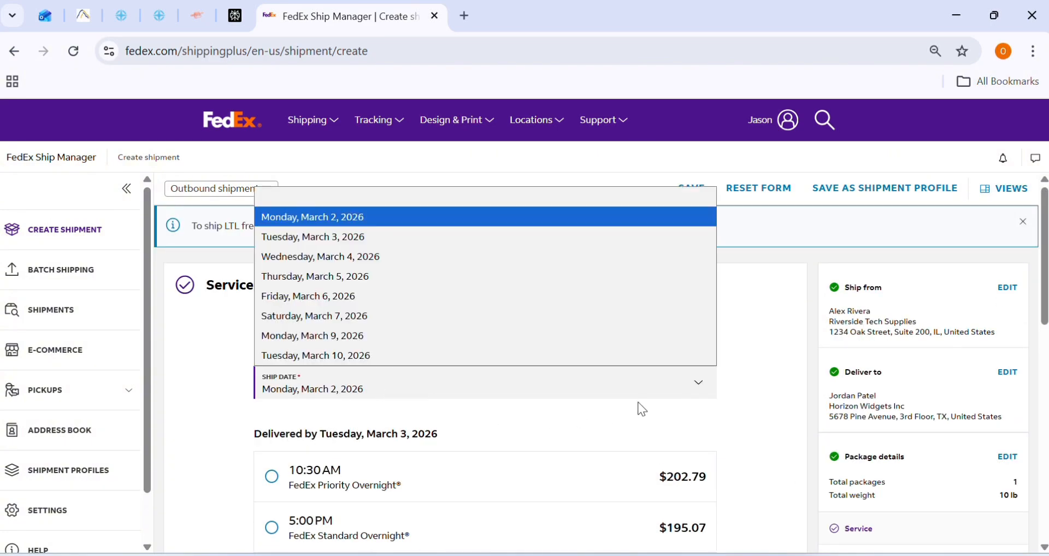
left_click(525, 410)
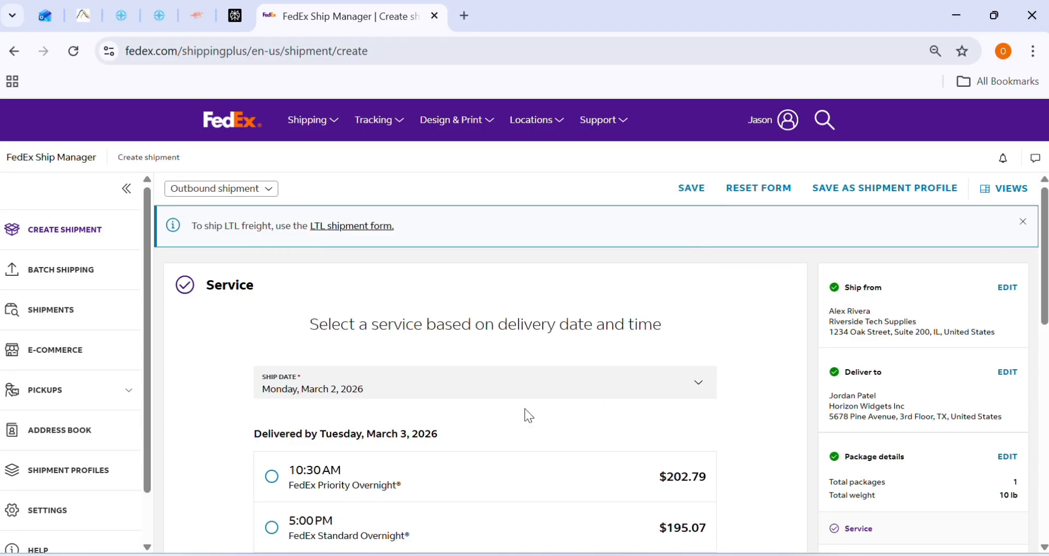
left_click(370, 396)
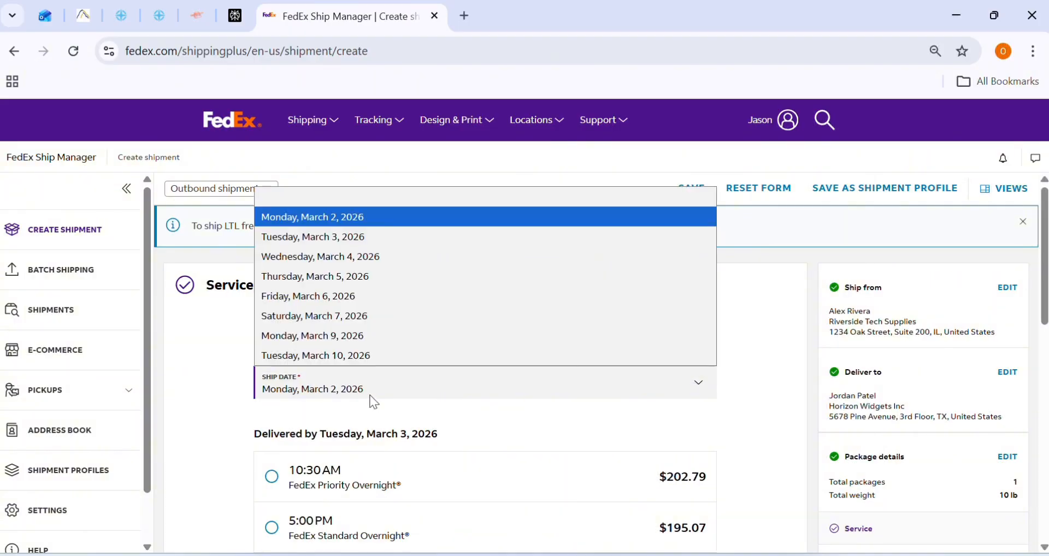
left_click(371, 240)
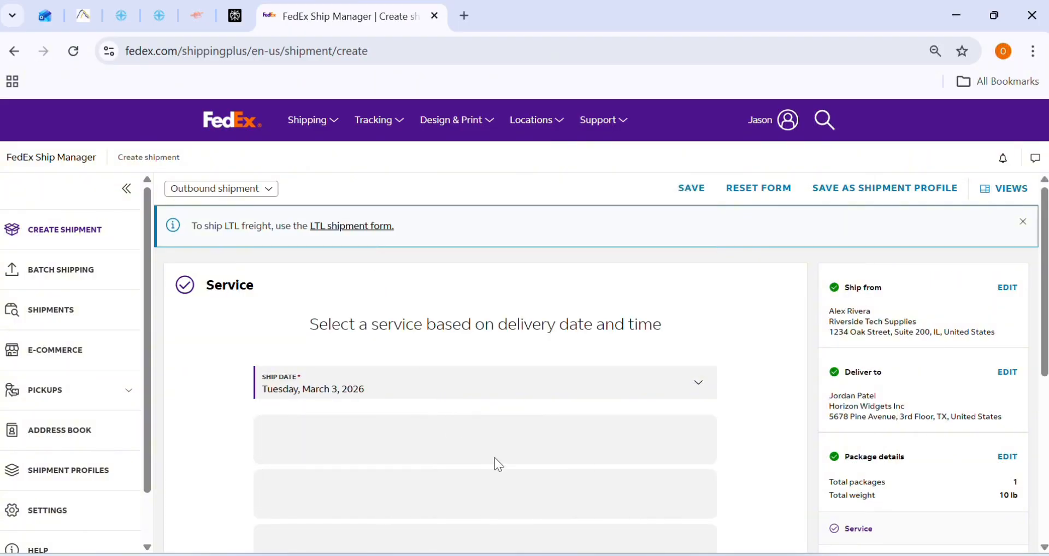
Choose the End of Day FedEx Ground service for delivery by Thursday, March 5, 2026 and continue to the service options.
scroll(514, 422, "down", 2)
scroll(514, 423, "down", 5)
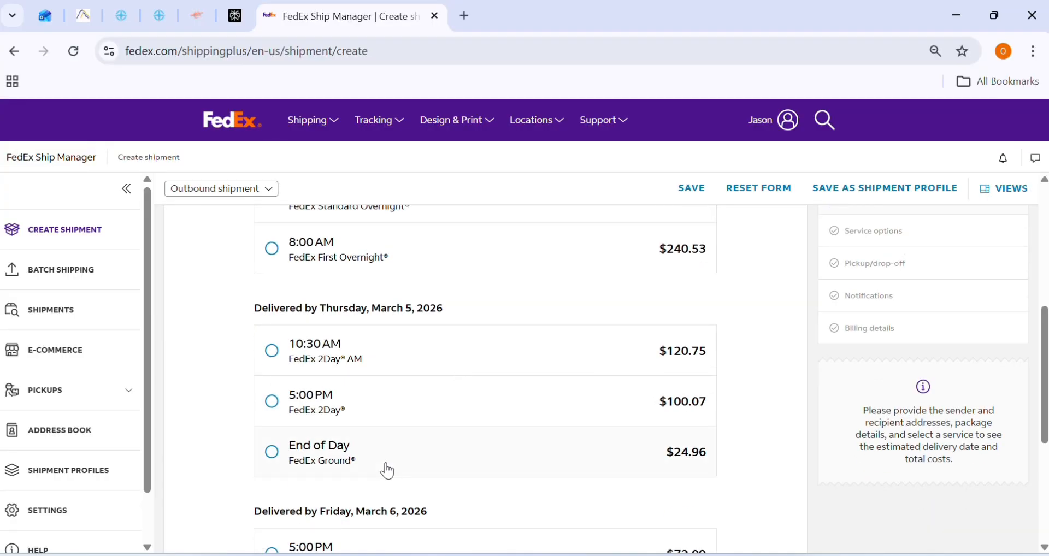
left_click(274, 456)
scroll(464, 437, "up", 5)
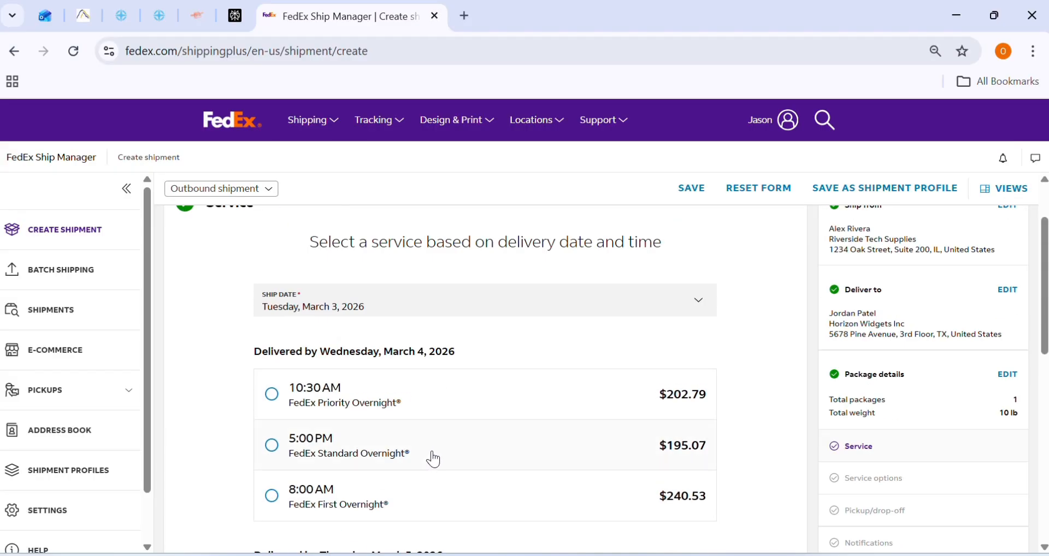
scroll(433, 457, "down", 7)
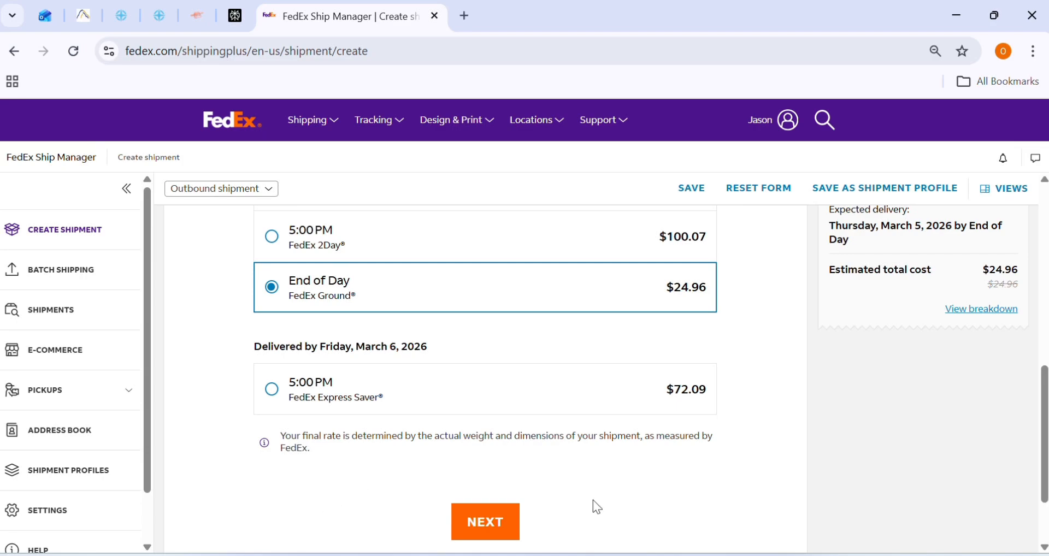
scroll(844, 415, "up", 1)
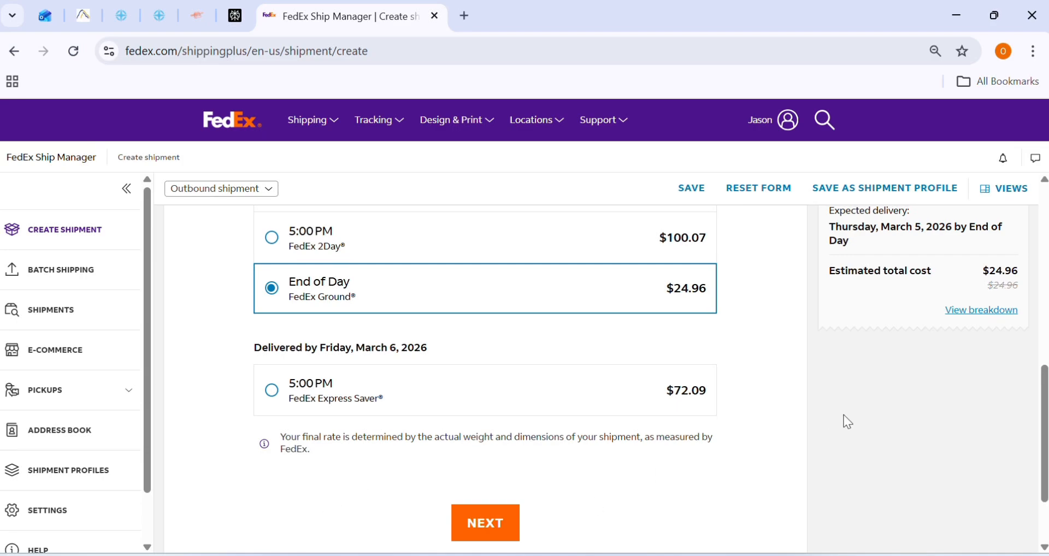
scroll(847, 422, "up", 2)
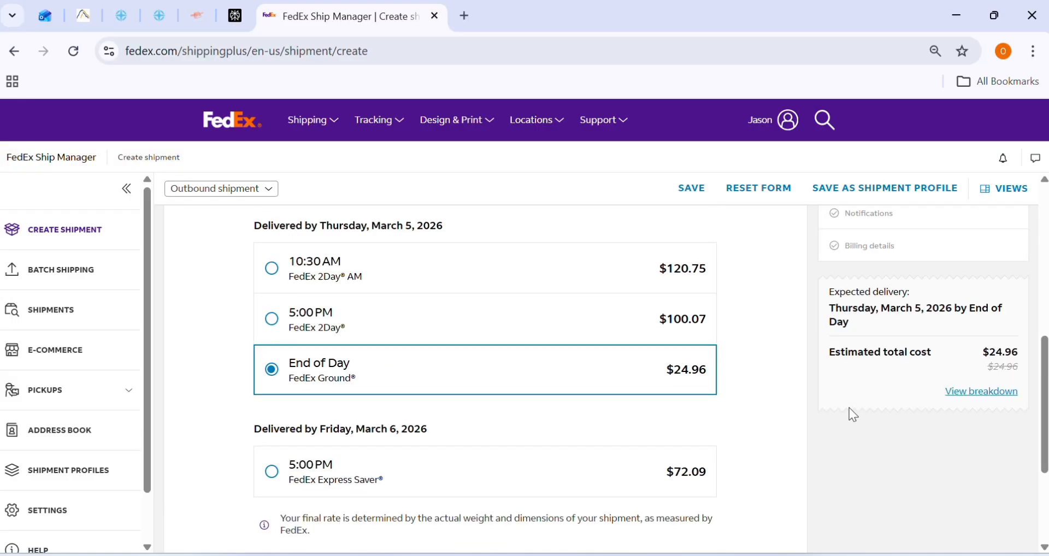
scroll(634, 503, "down", 3)
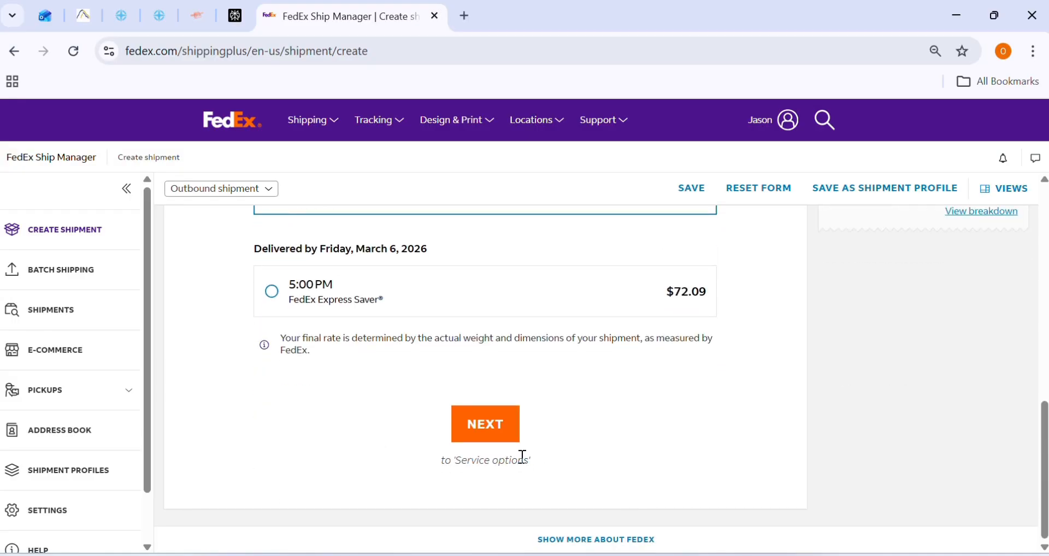
left_click(487, 440)
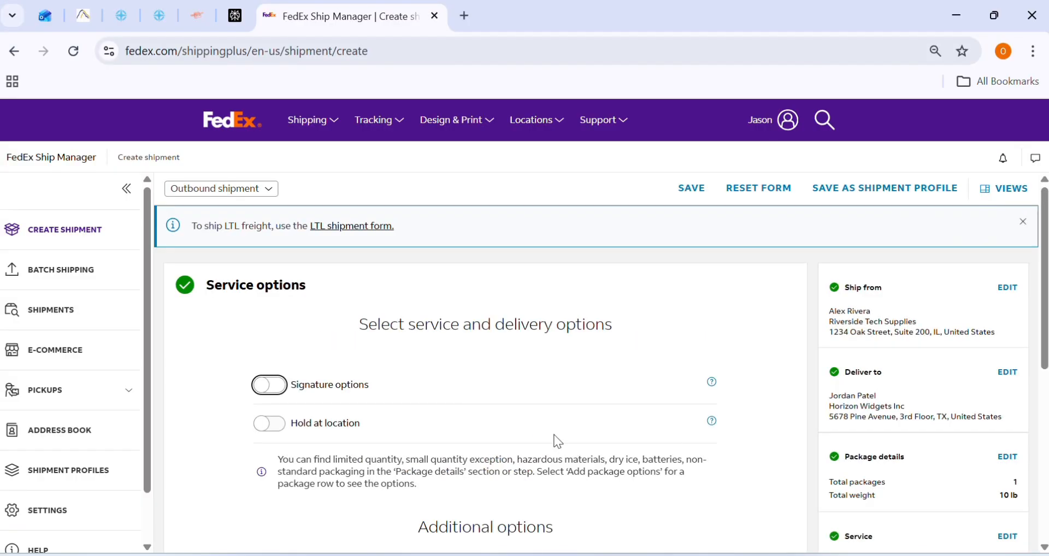
Enable the signature options and set the signature type to Adult signature required.
scroll(592, 391, "down", 3)
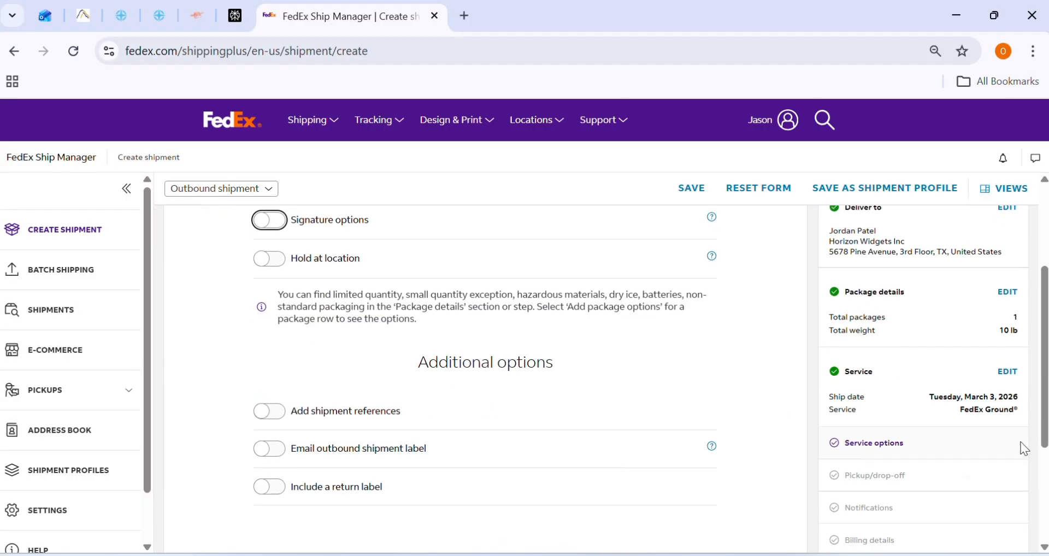
scroll(562, 465, "up", 2)
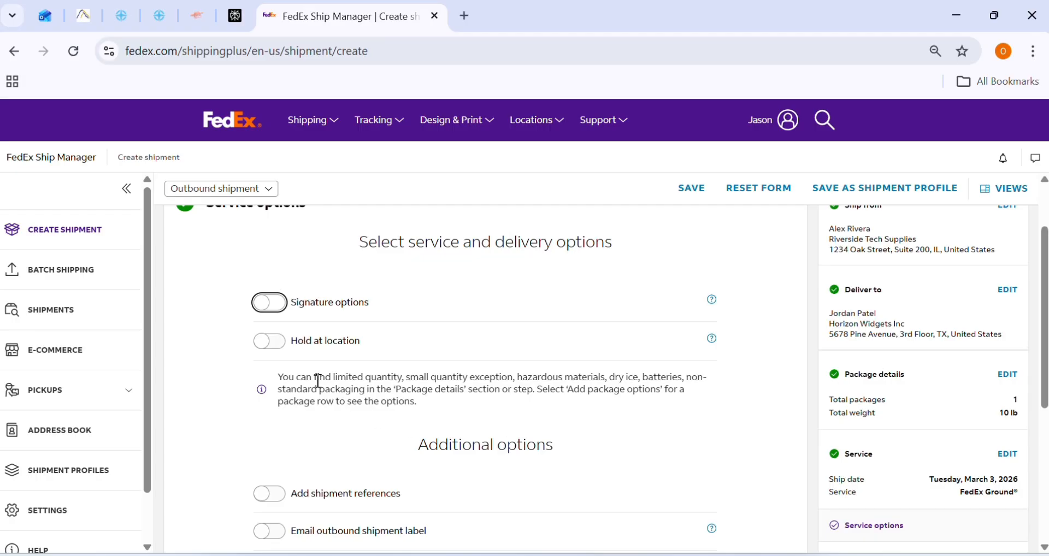
left_click(276, 306)
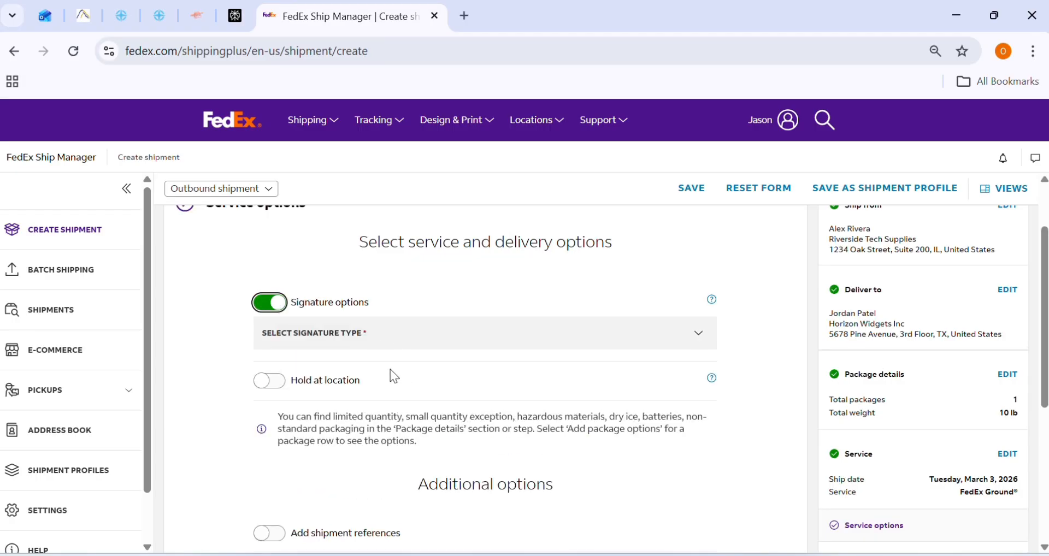
left_click(394, 330)
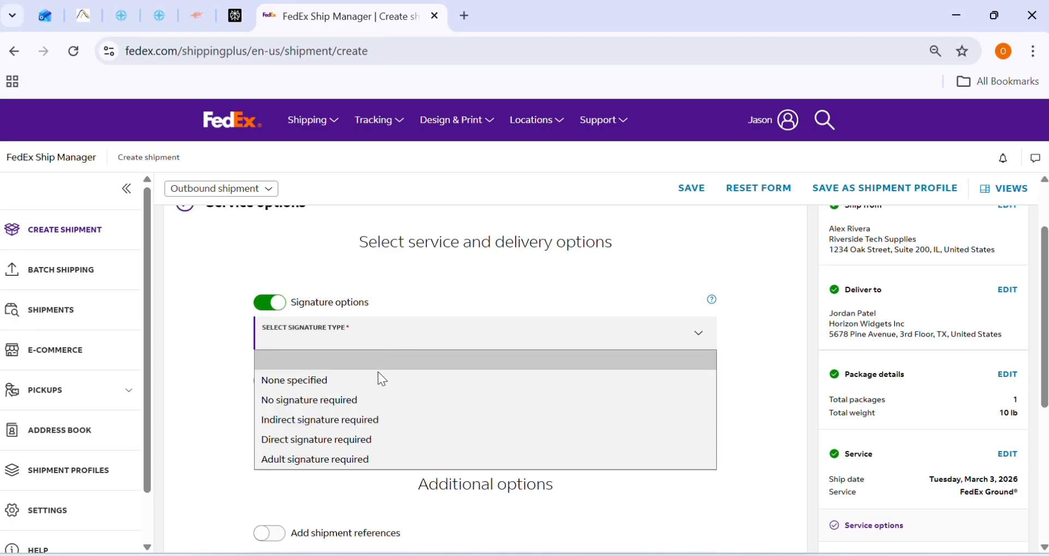
left_click(341, 467)
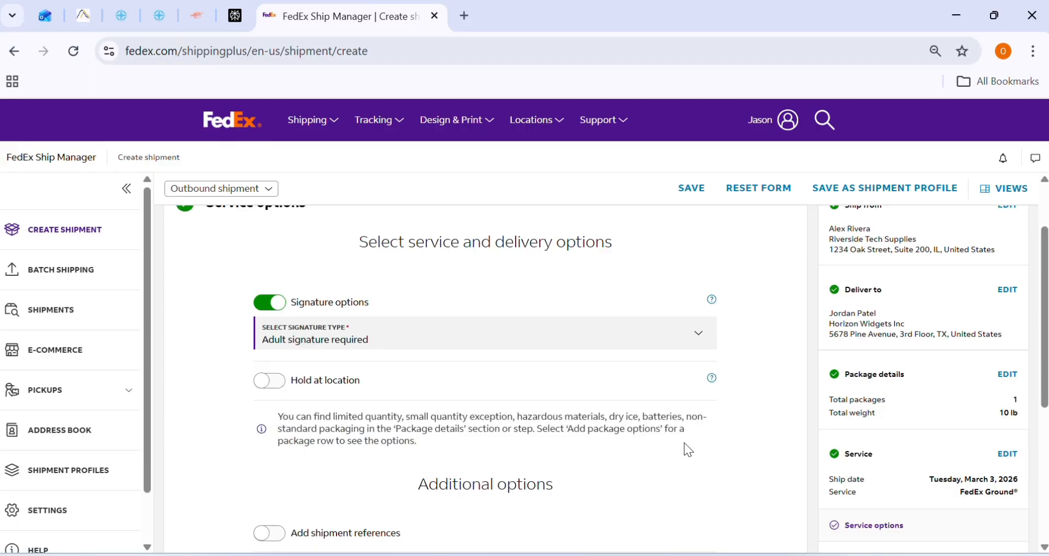
Examine the cost breakdown of the outbound shipment with the adult signature option included, and close it.
scroll(863, 343, "down", 3)
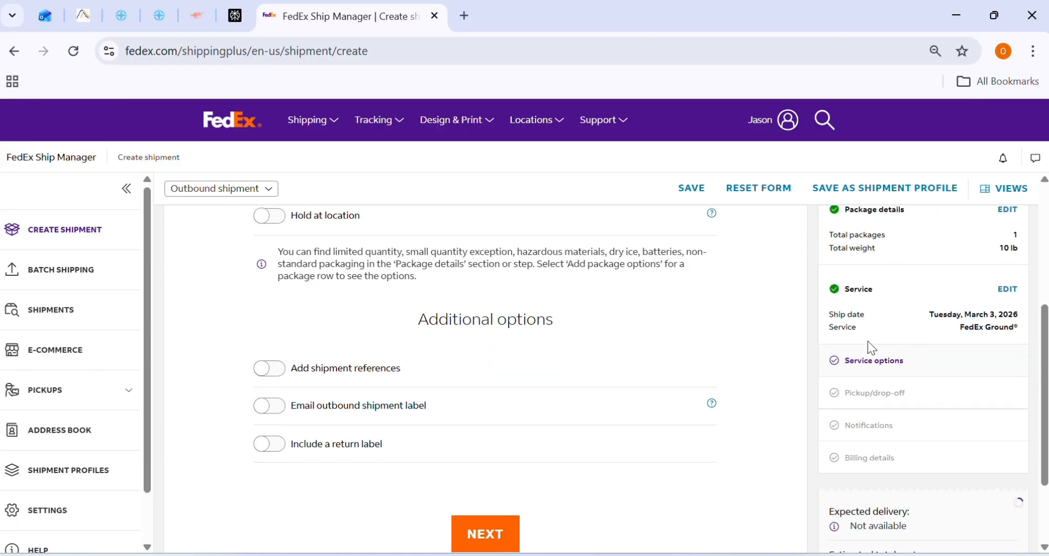
scroll(867, 341, "down", 2)
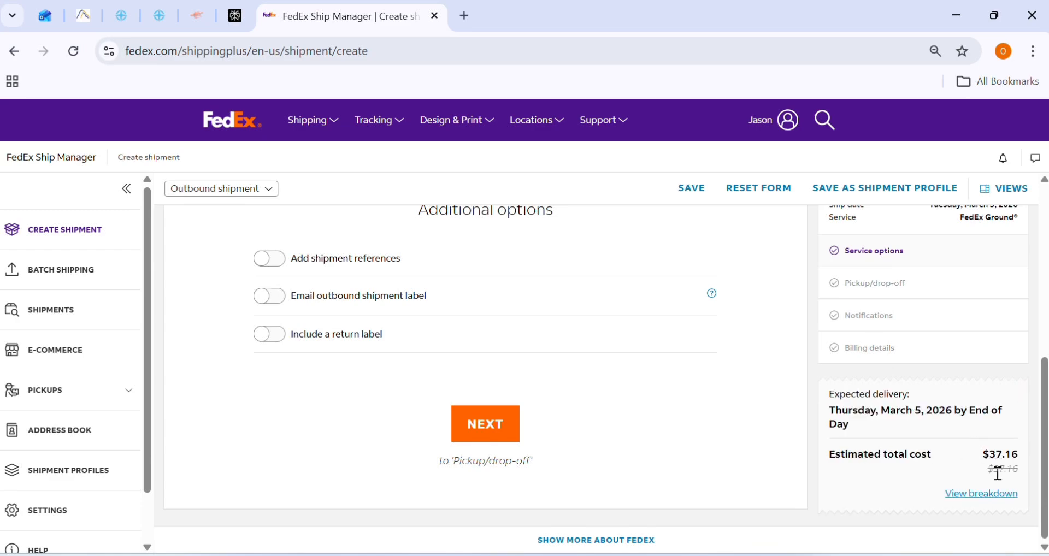
left_click(983, 495)
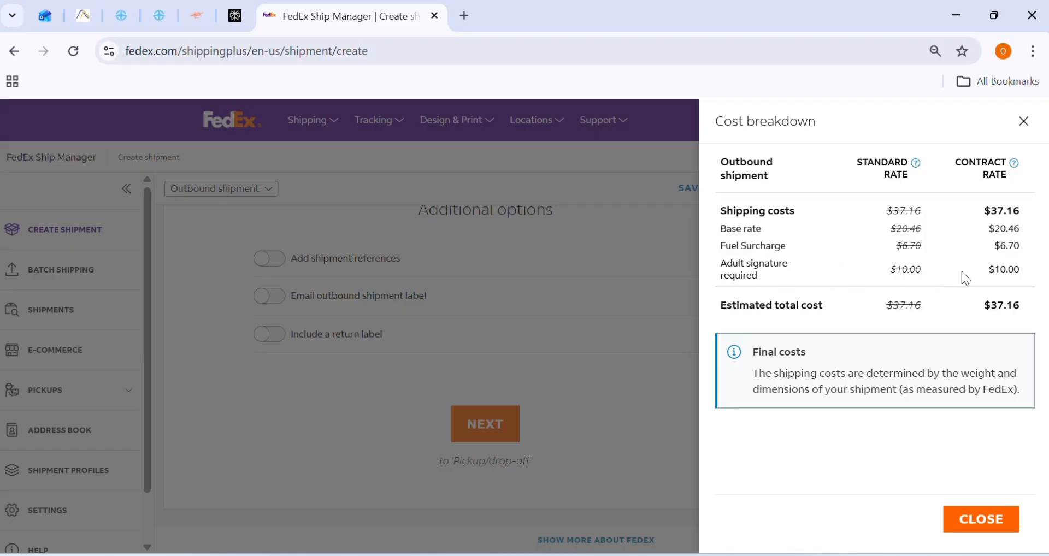
left_click(1024, 122)
scroll(516, 355, "up", 5)
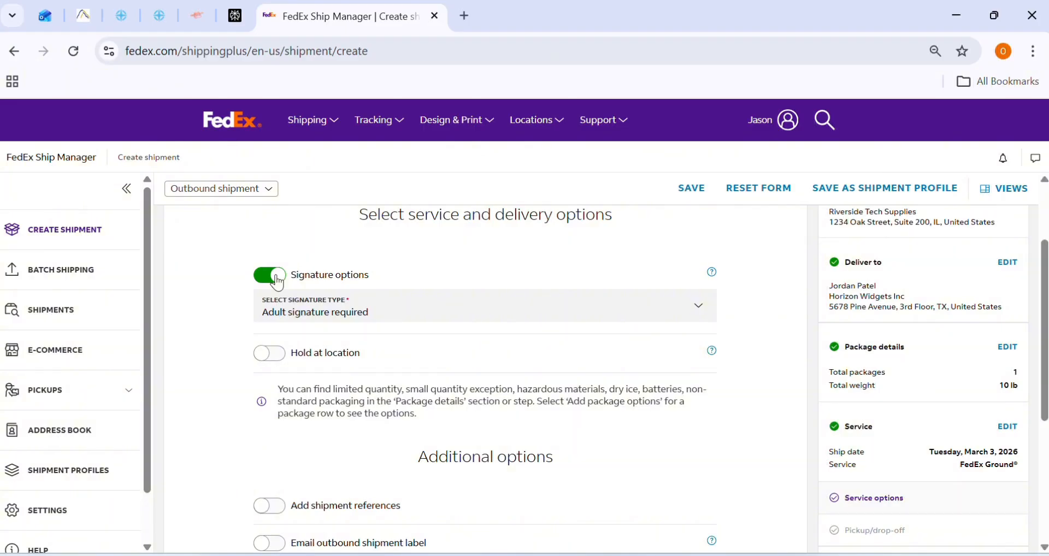
Set the signature type to None specified, check the estimated total cost and turn the signature options off.
left_click(298, 312)
left_click(300, 353)
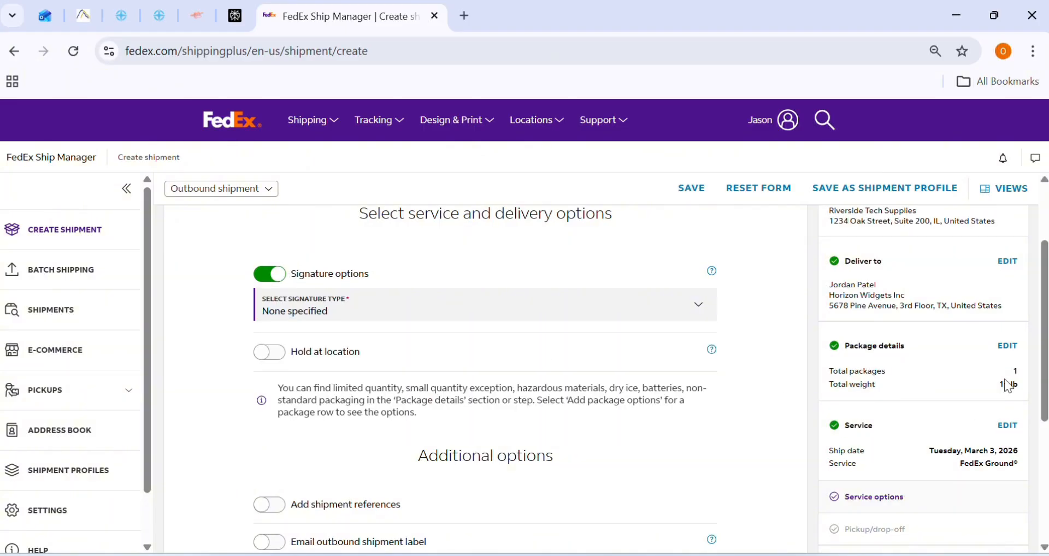
scroll(1007, 381, "down", 5)
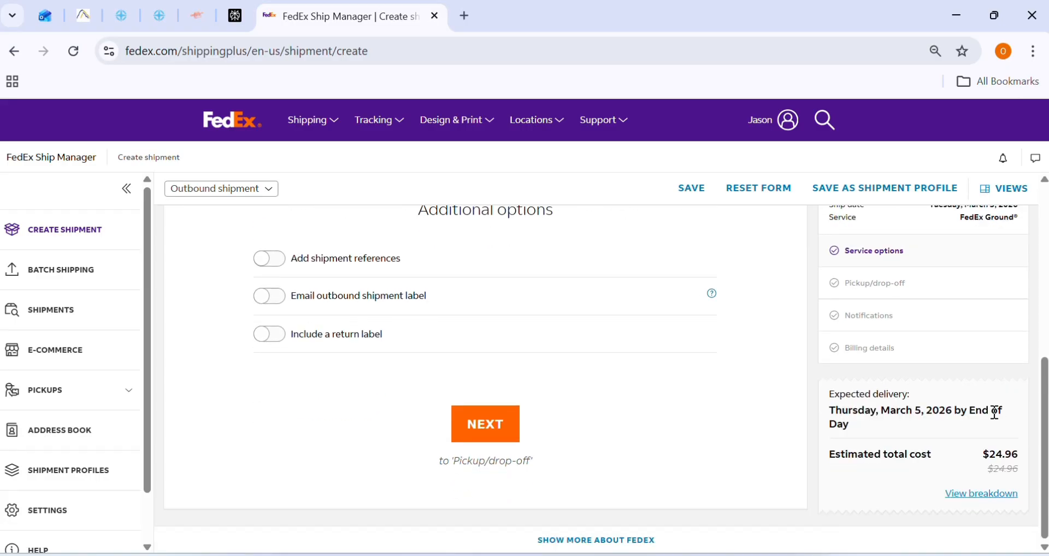
scroll(537, 375, "up", 5)
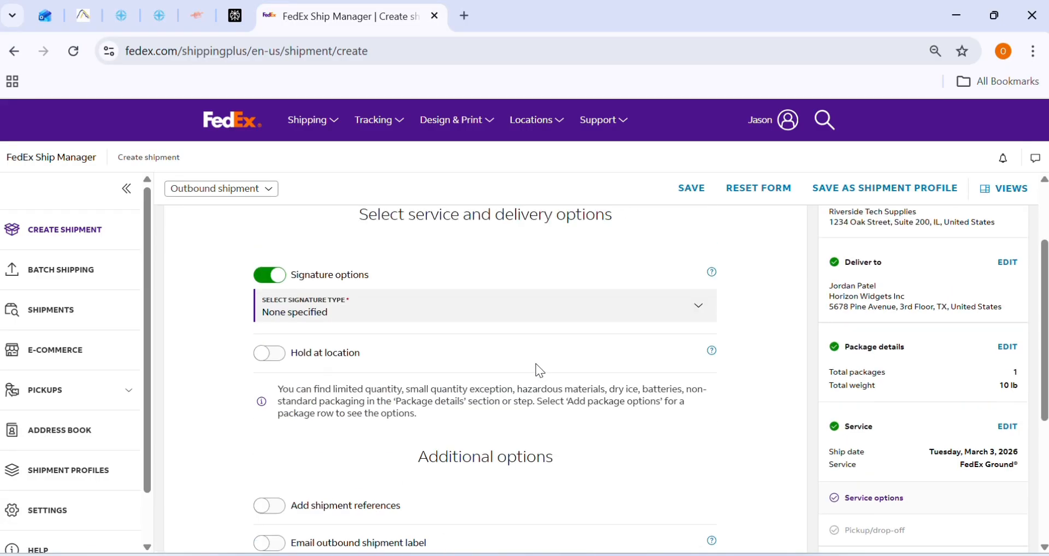
left_click(279, 275)
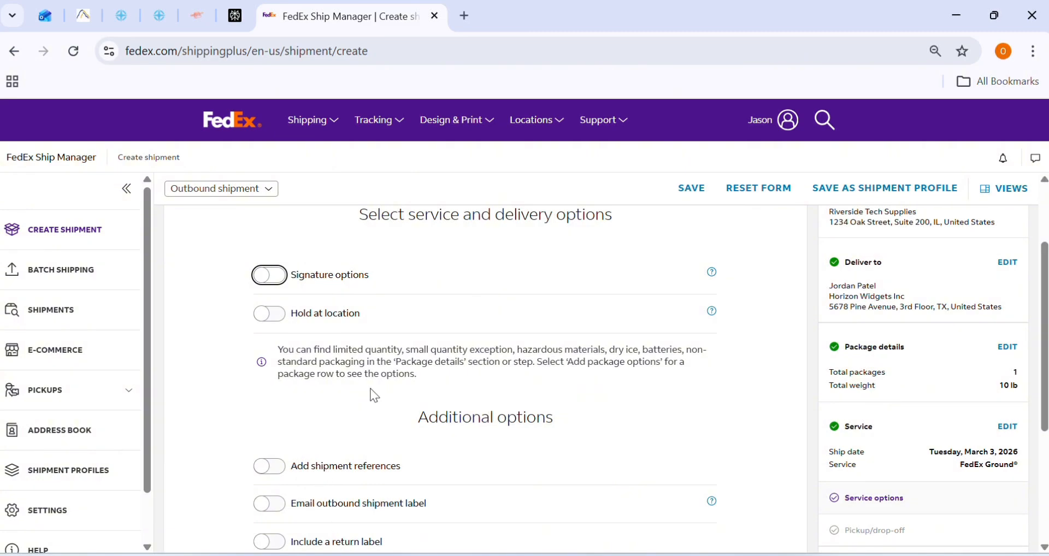
Enable Hold at location to view the suggested FedEx location and the estimated cost, and turn it off again.
left_click(268, 326)
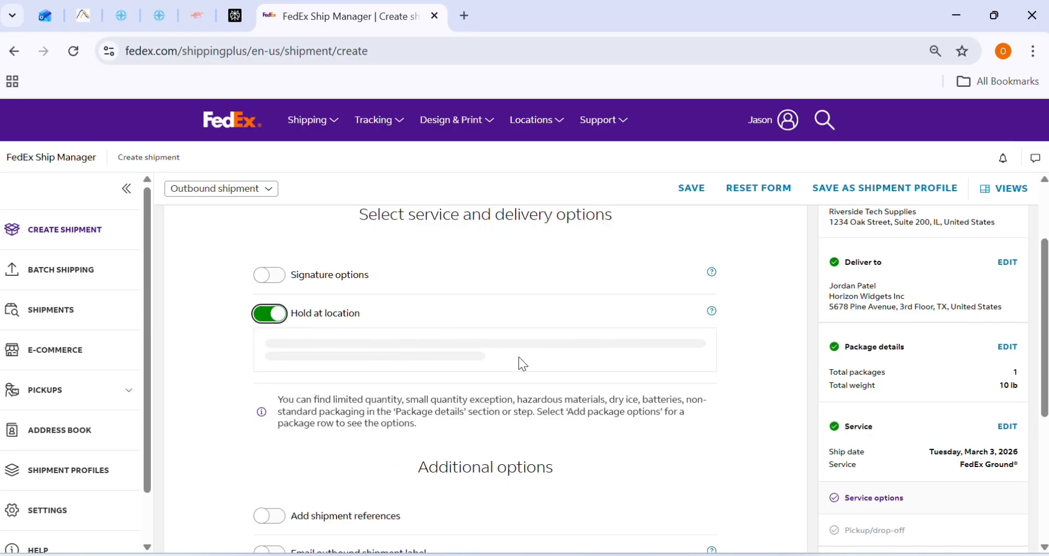
scroll(538, 359, "down", 5)
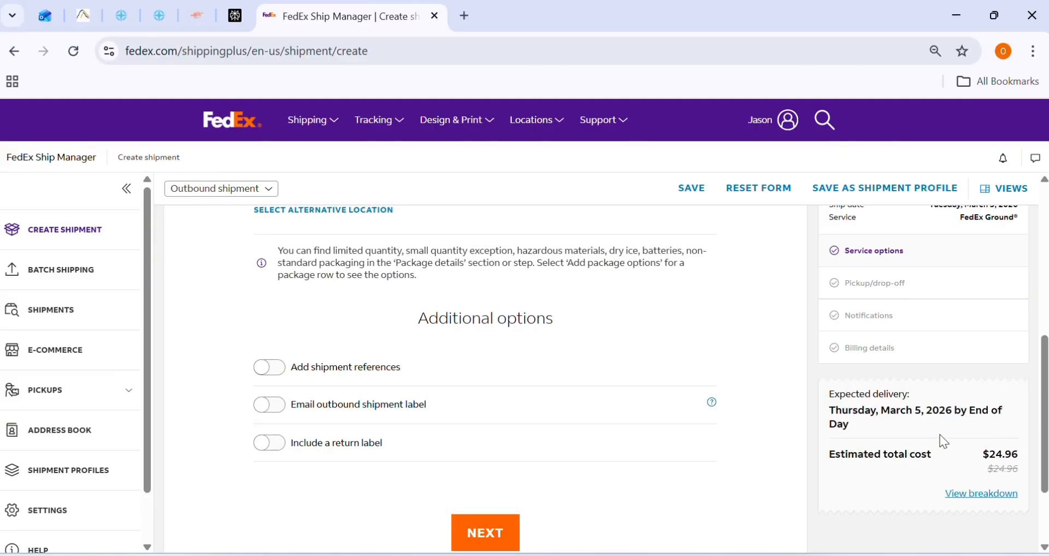
scroll(557, 451, "up", 3)
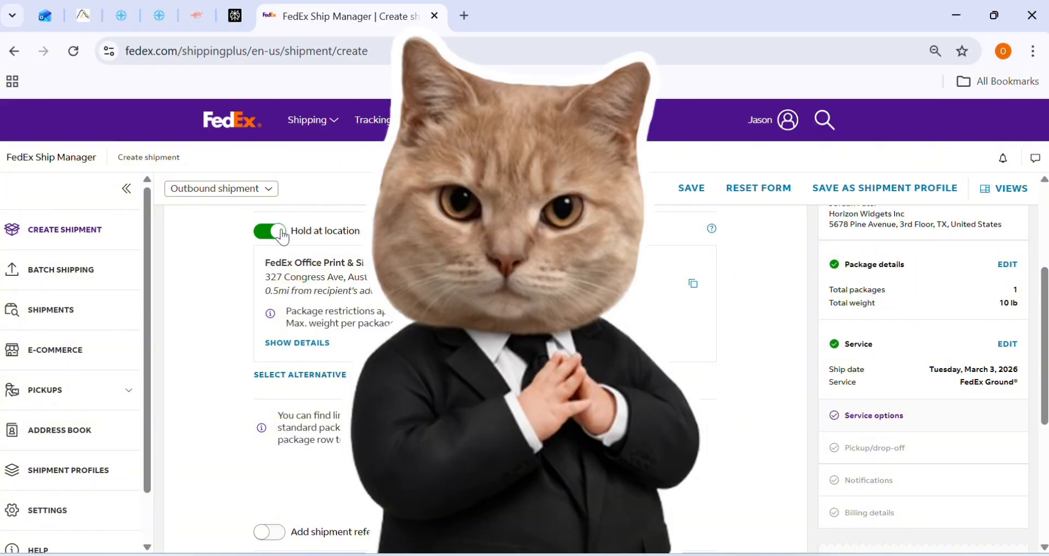
left_click(270, 231)
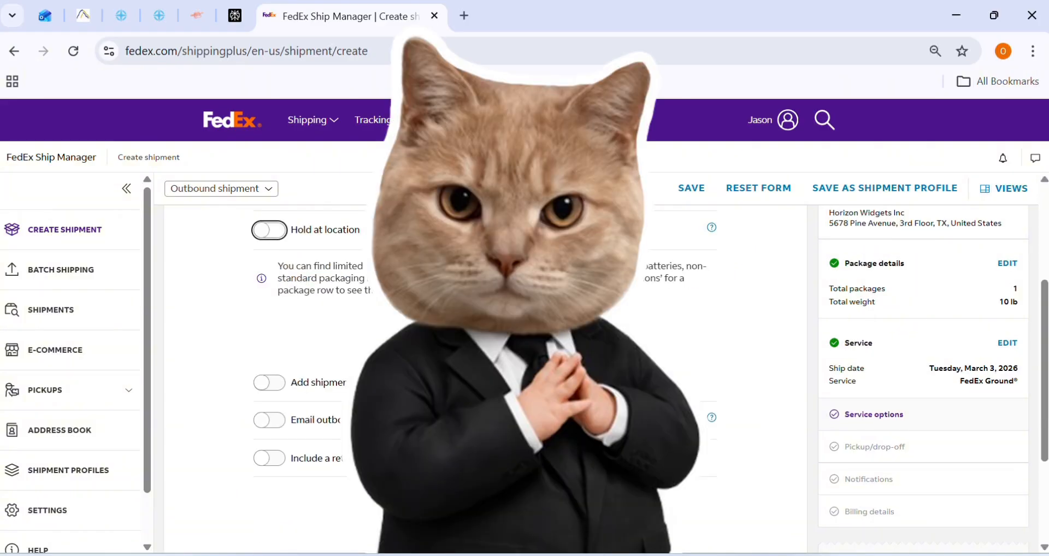
Leave the additional service options off and continue to the pickup/drop-off options.
scroll(270, 231, "down", 1)
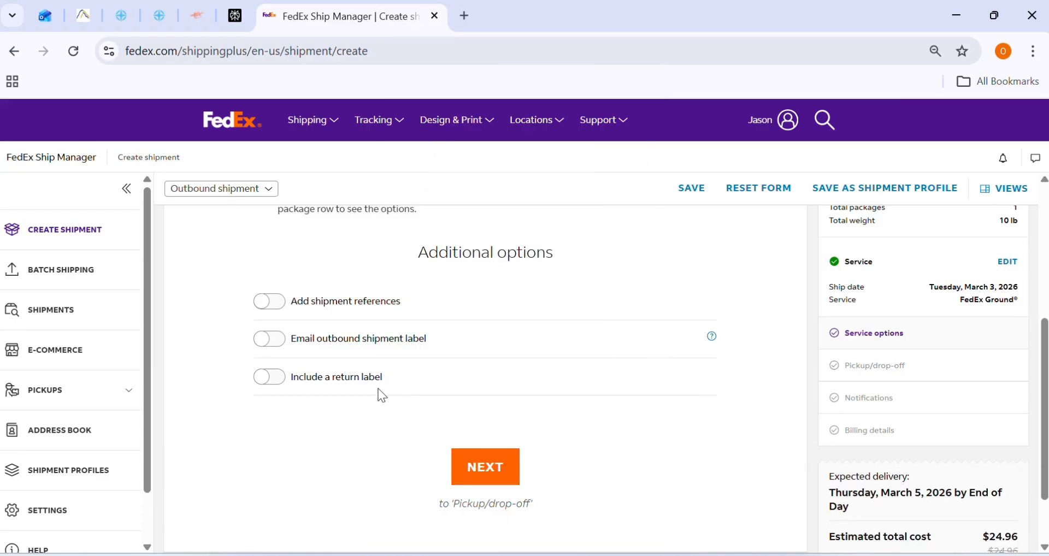
scroll(526, 429, "down", 2)
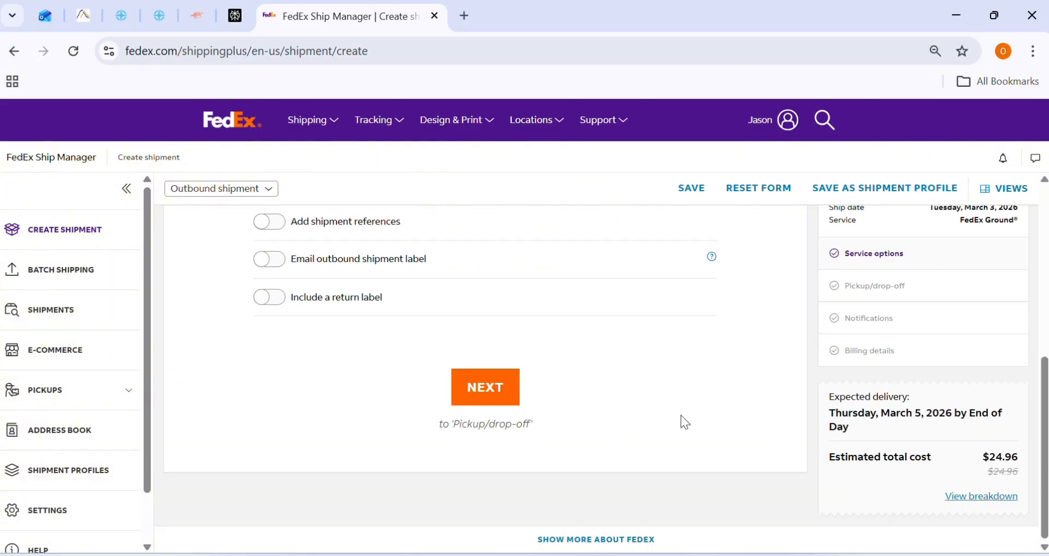
left_click(484, 401)
scroll(932, 384, "down", 4)
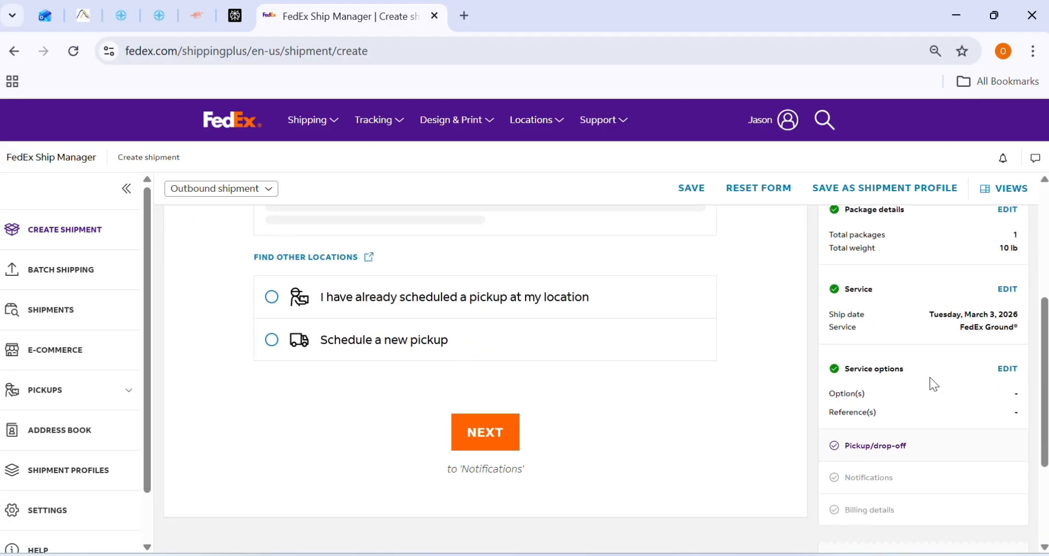
left_click(485, 437)
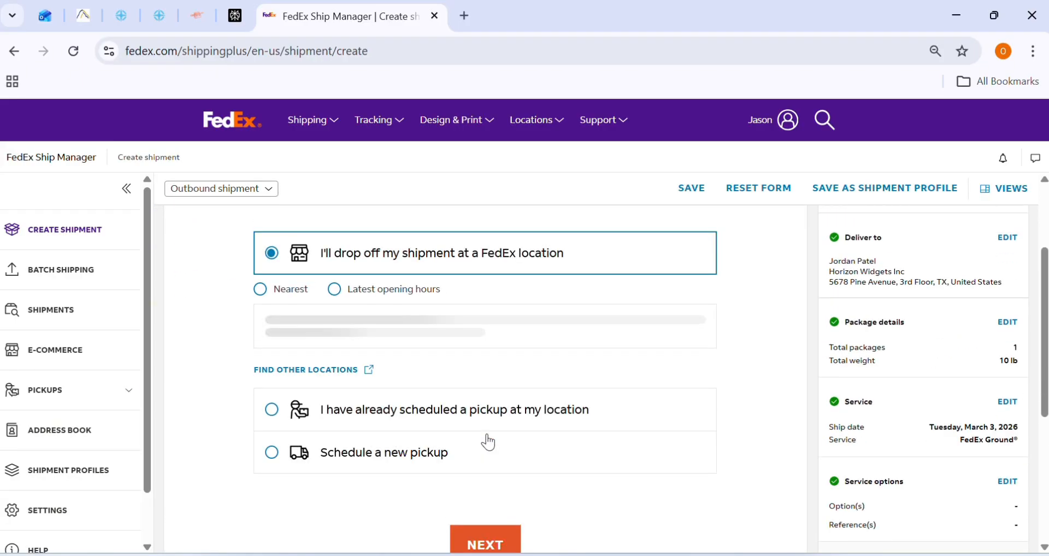
Examine the drop-off option with its nearest FedEx location and package restrictions, and the alternative pickup options.
scroll(705, 363, "down", 1)
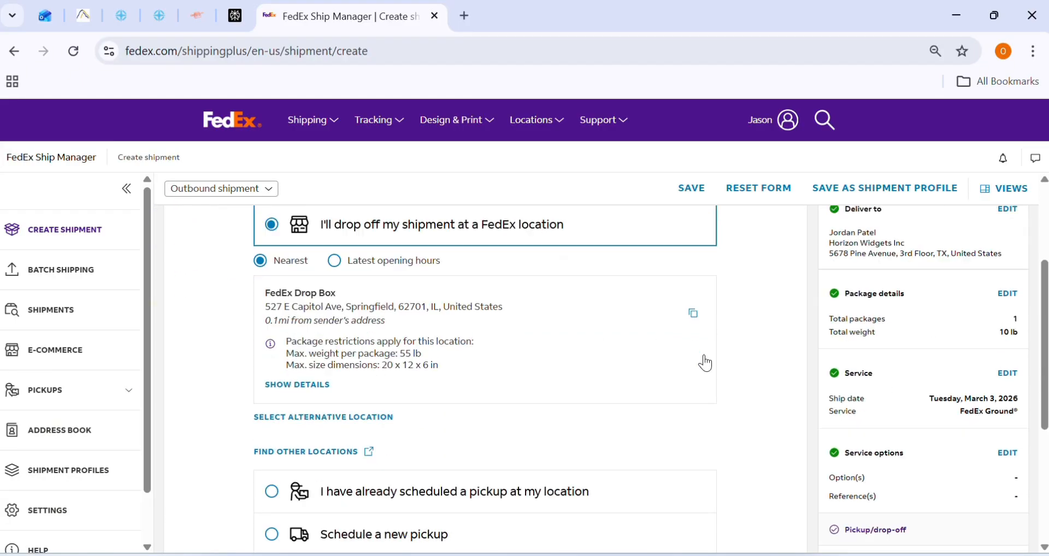
scroll(705, 363, "down", 1)
scroll(461, 402, "up", 2)
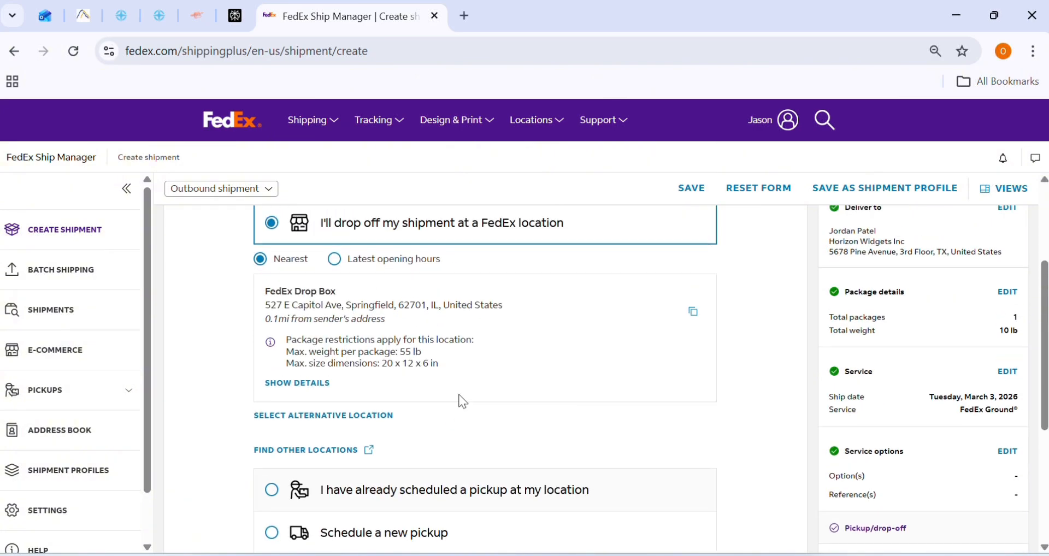
scroll(462, 402, "up", 3)
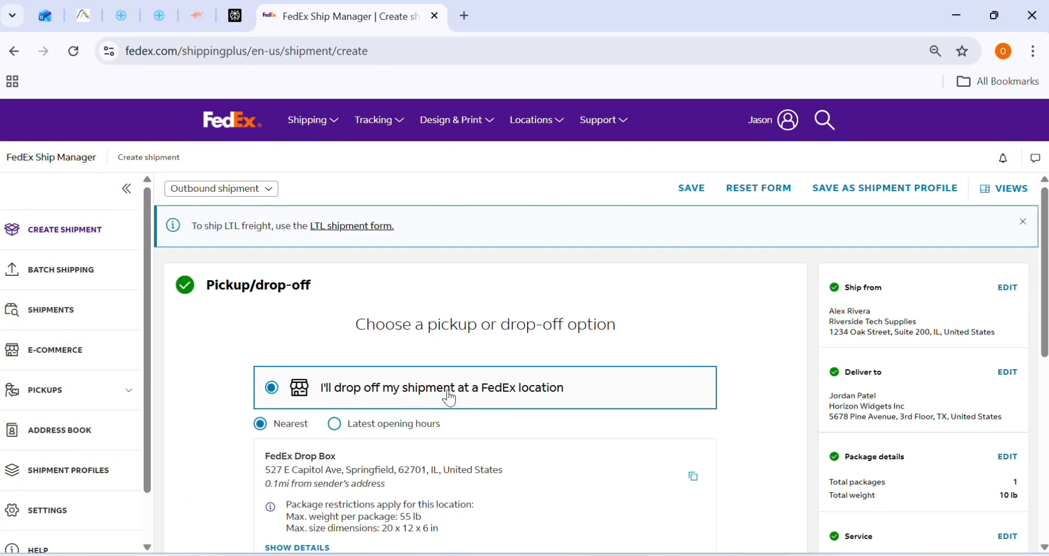
scroll(545, 426, "down", 2)
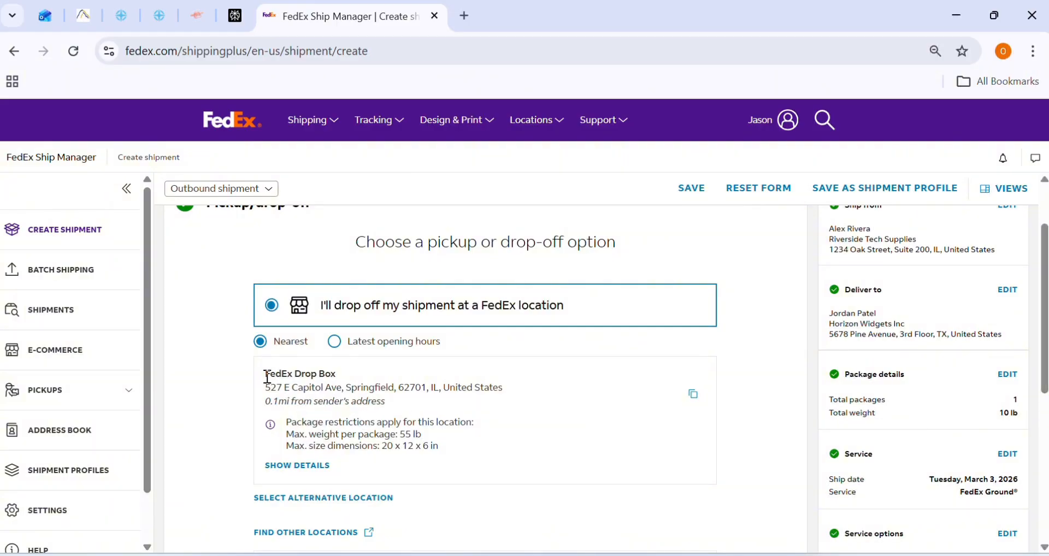
left_click_drag(267, 377, 421, 408)
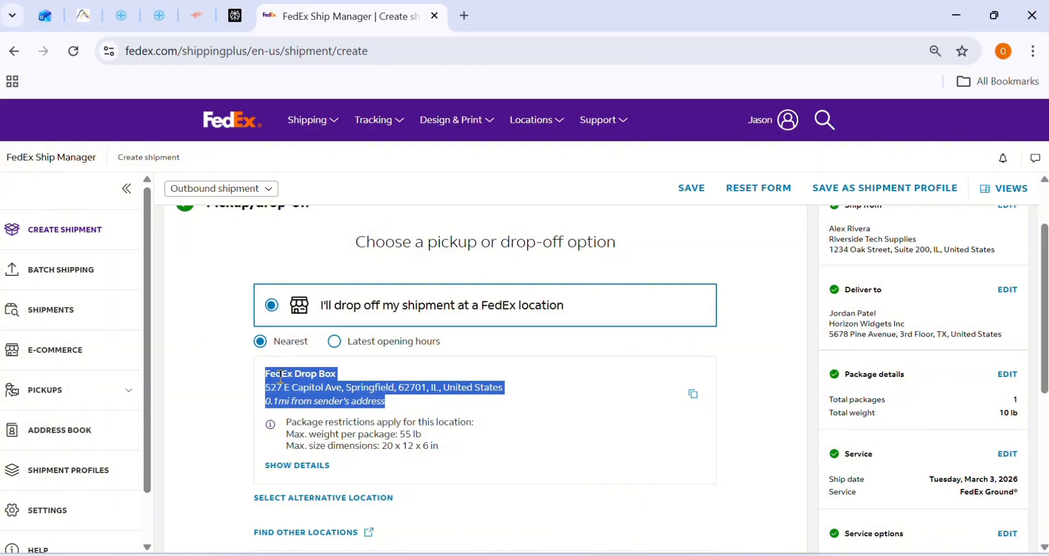
left_click(260, 408)
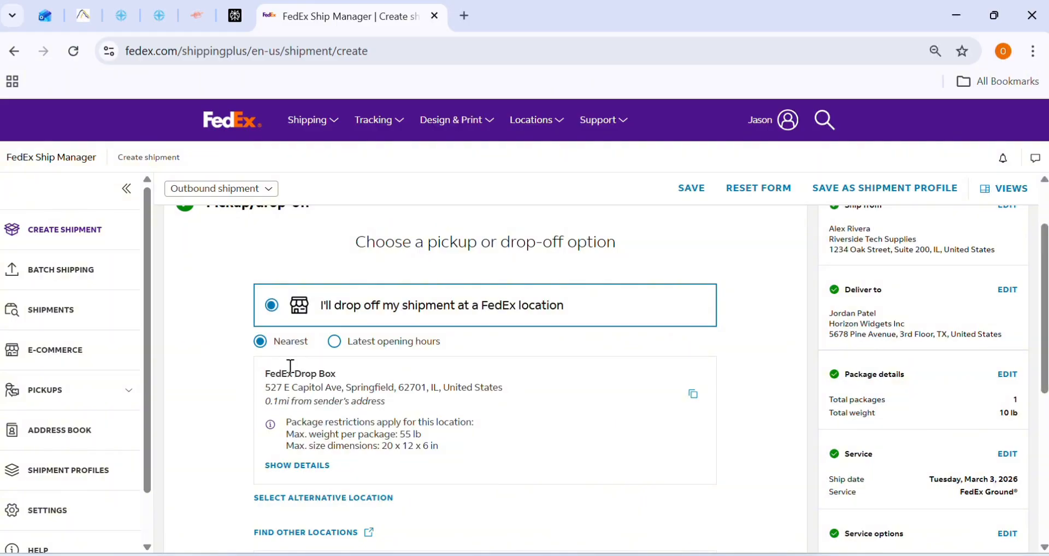
scroll(295, 339, "down", 3)
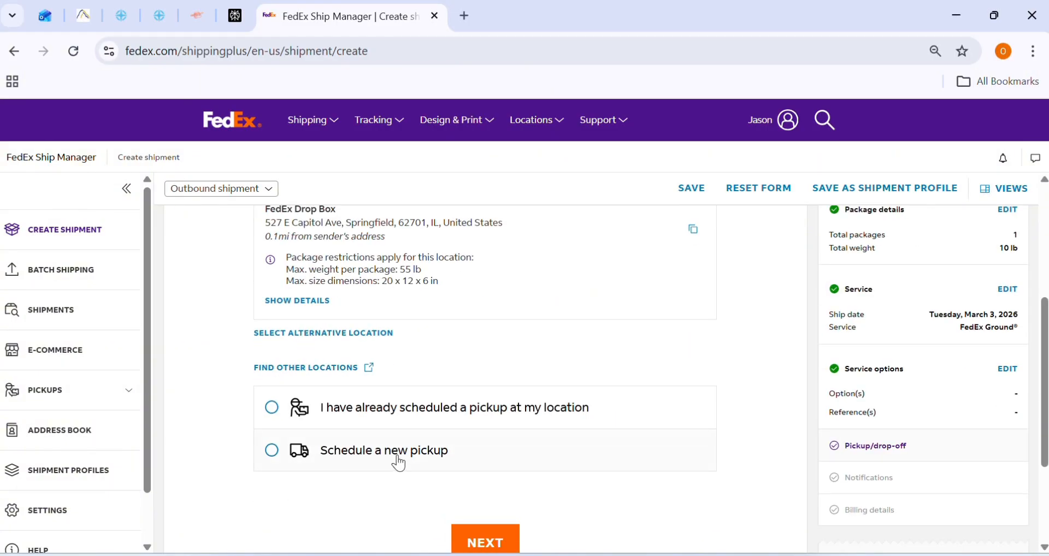
scroll(386, 440, "up", 5)
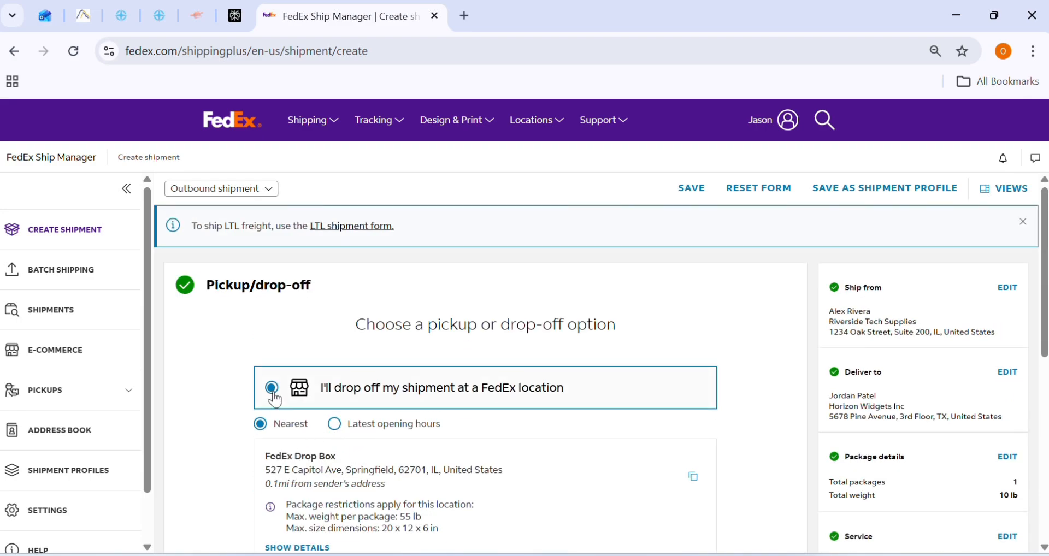
scroll(375, 458, "down", 5)
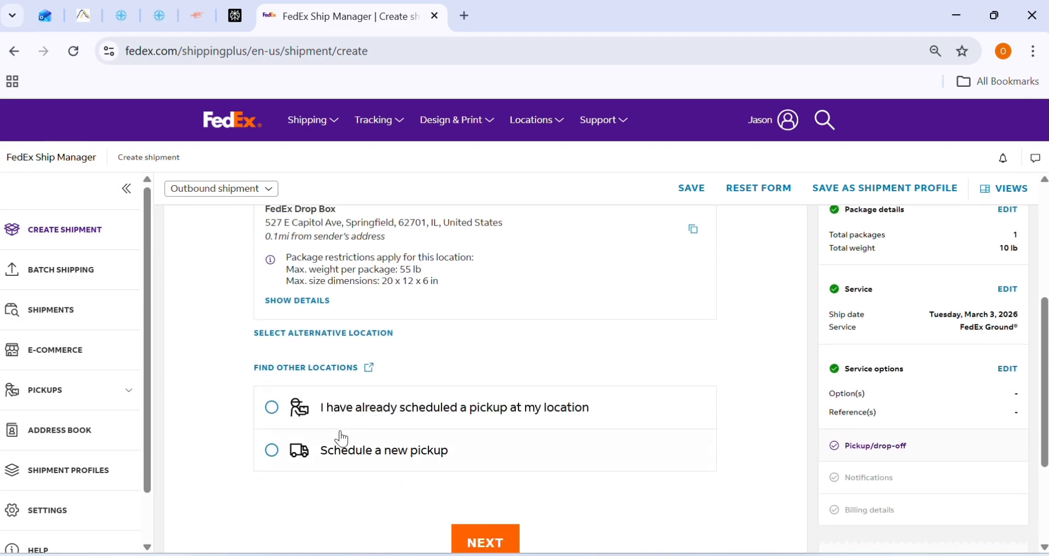
Choose to schedule a new pickup and review its date, time window, instructions and pickup address.
scroll(277, 418, "down", 4)
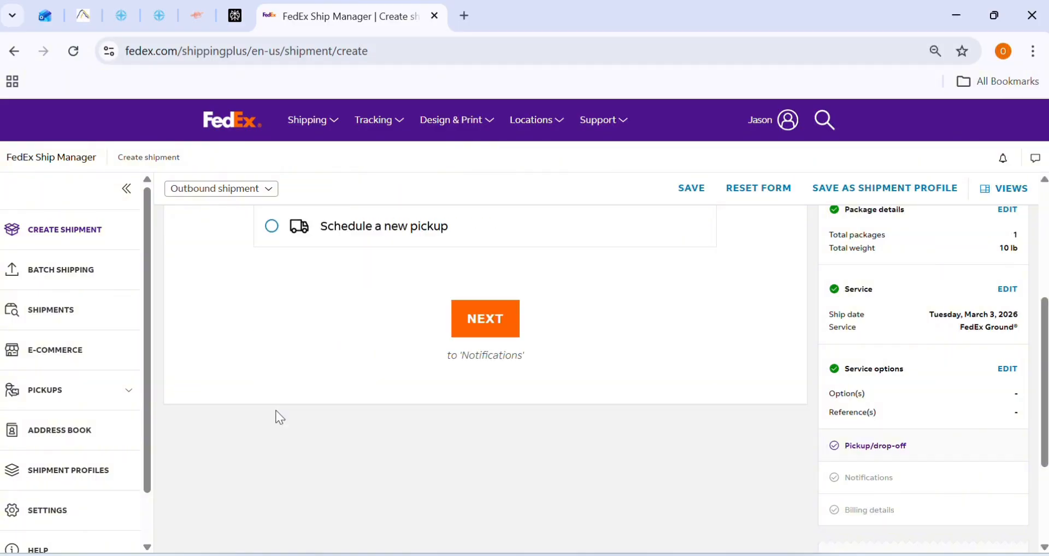
scroll(400, 398, "up", 2)
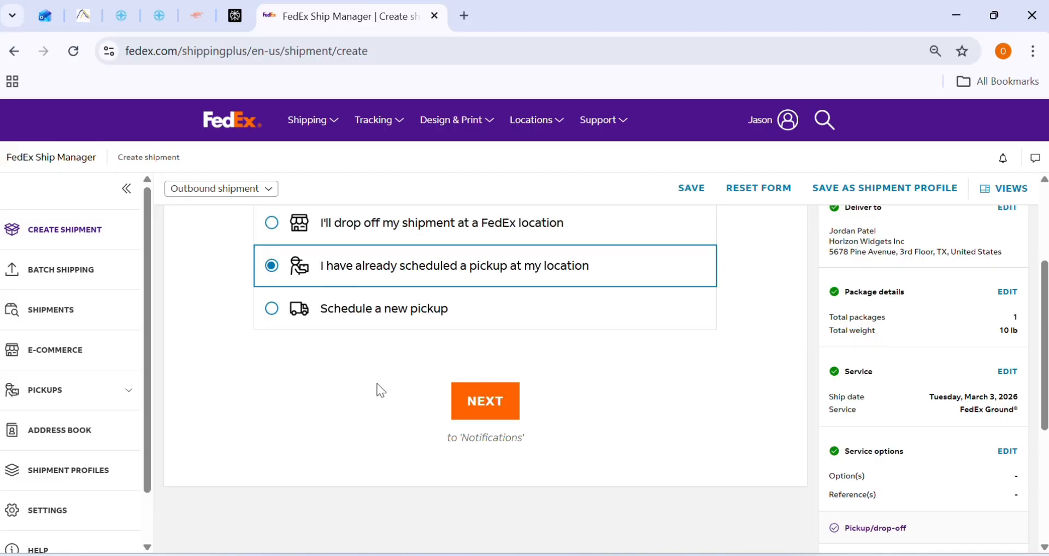
left_click(272, 309)
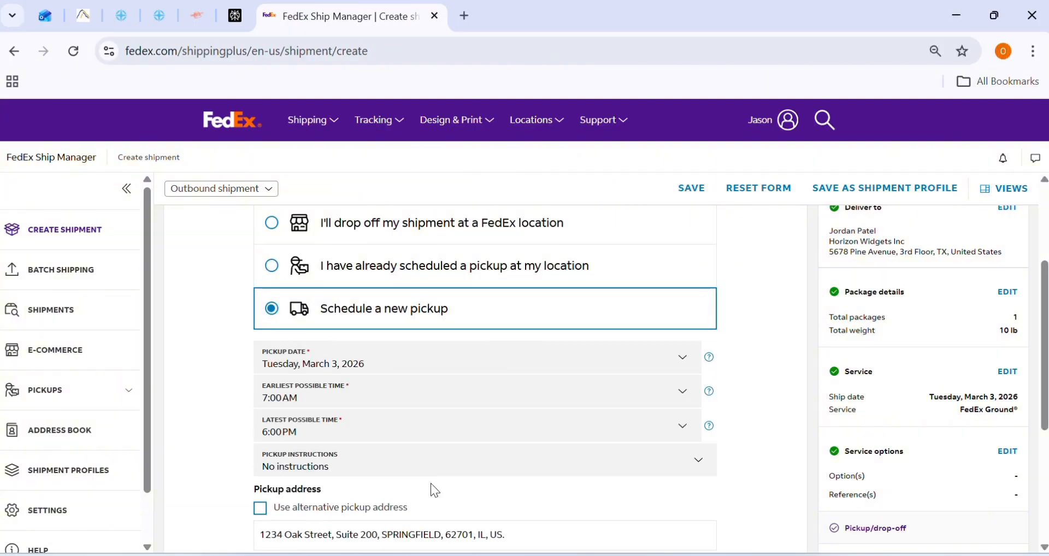
scroll(428, 478, "down", 4)
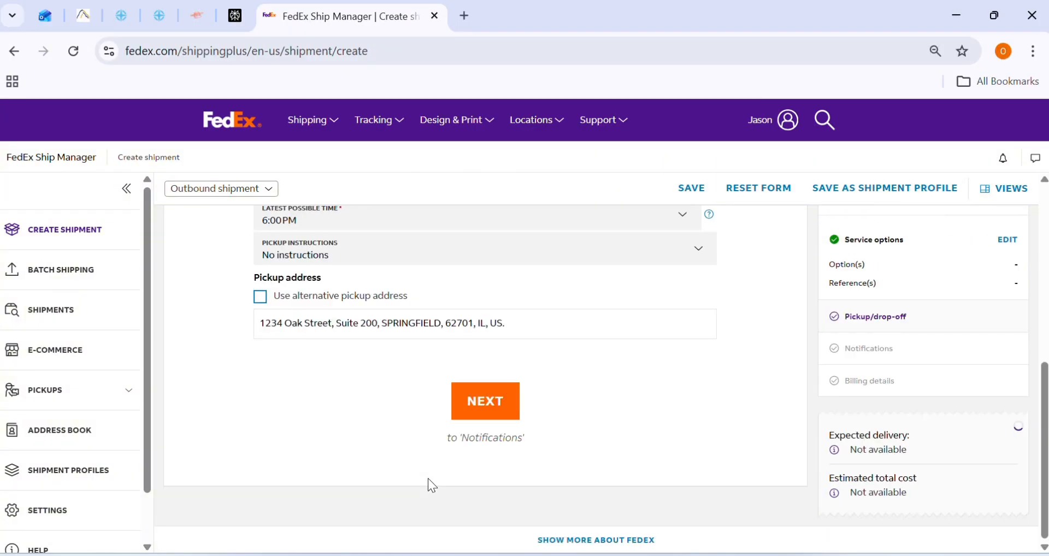
scroll(383, 446, "up", 3)
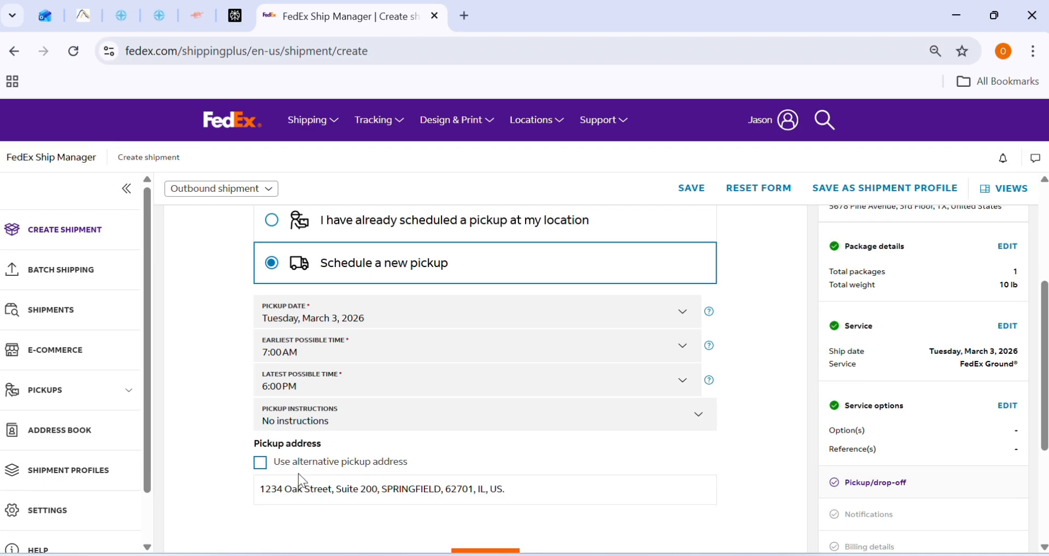
Examine the pickup and drop-off choices and the new pickup's date, time window, instructions and pickup address.
scroll(298, 473, "up", 3)
scroll(298, 474, "down", 2)
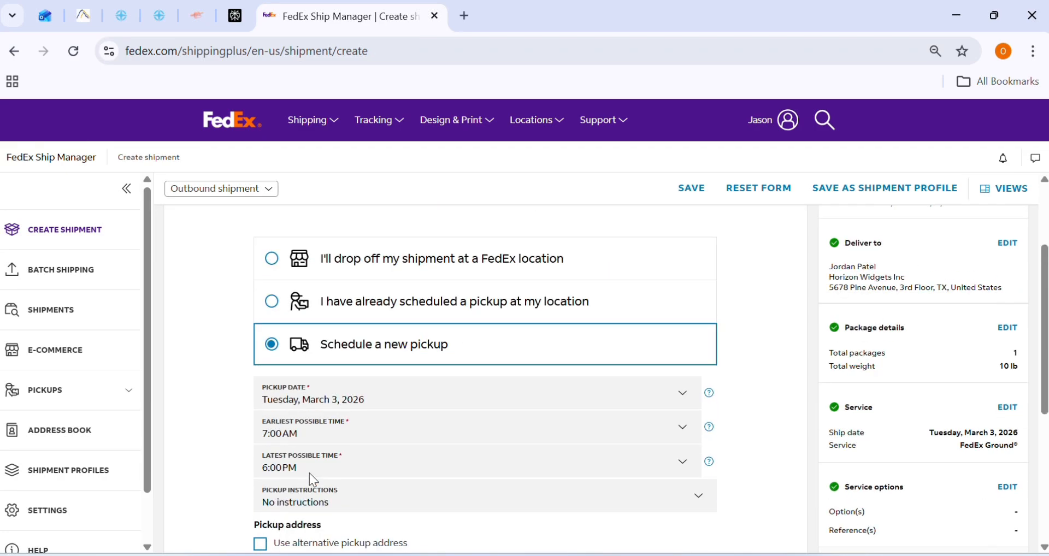
scroll(318, 477, "down", 3)
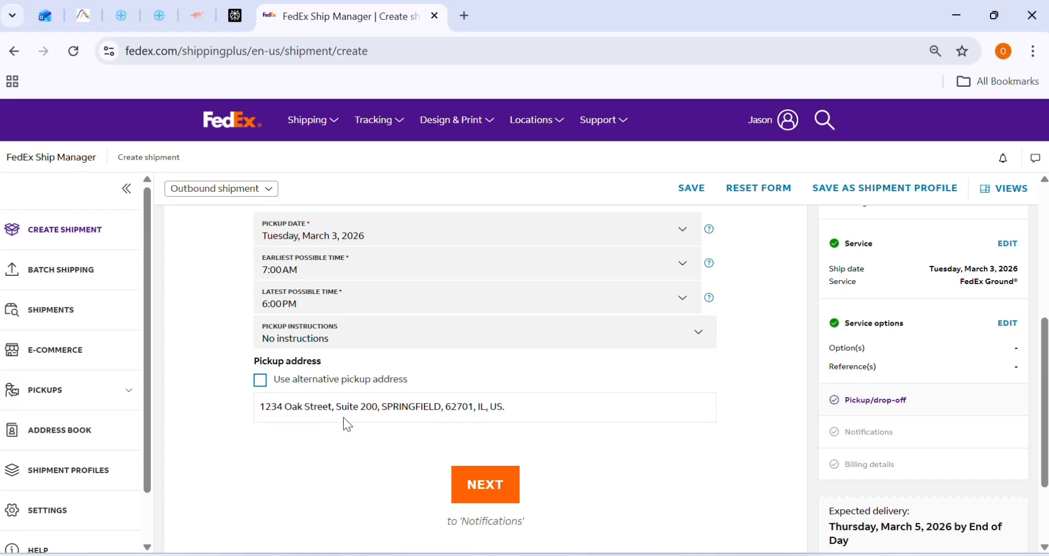
scroll(343, 419, "up", 3)
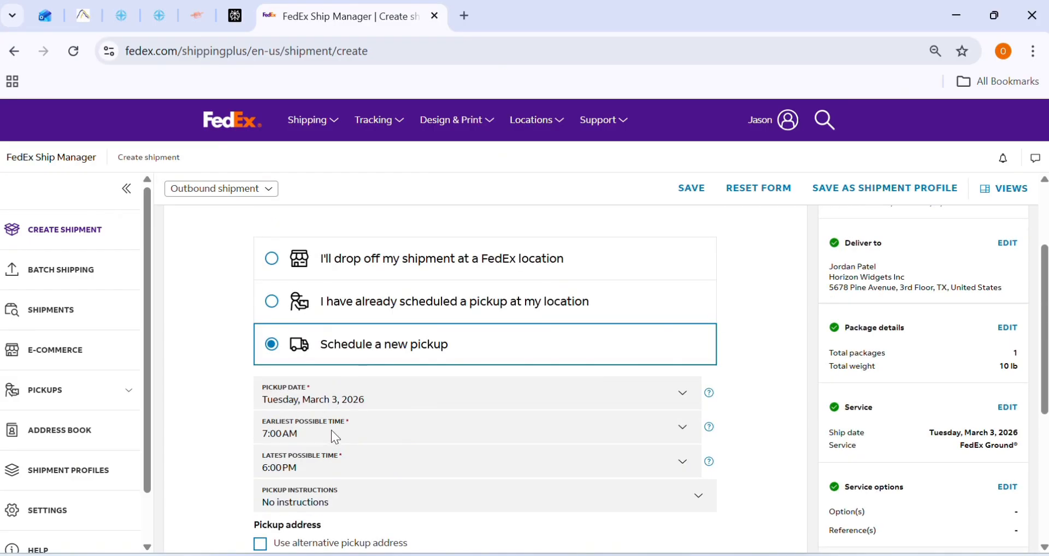
scroll(331, 430, "up", 3)
scroll(331, 430, "down", 3)
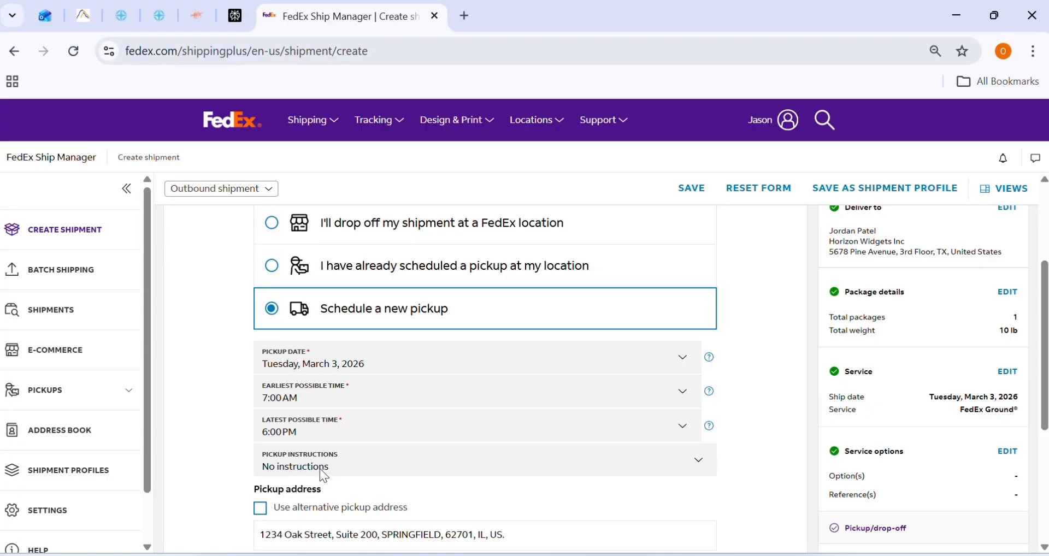
scroll(332, 481, "down", 2)
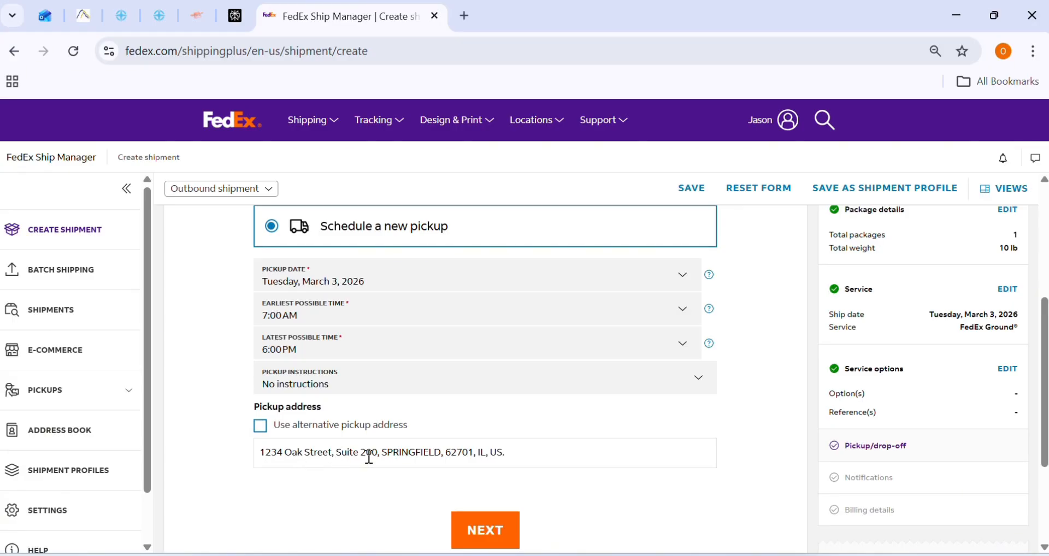
scroll(384, 483, "up", 3)
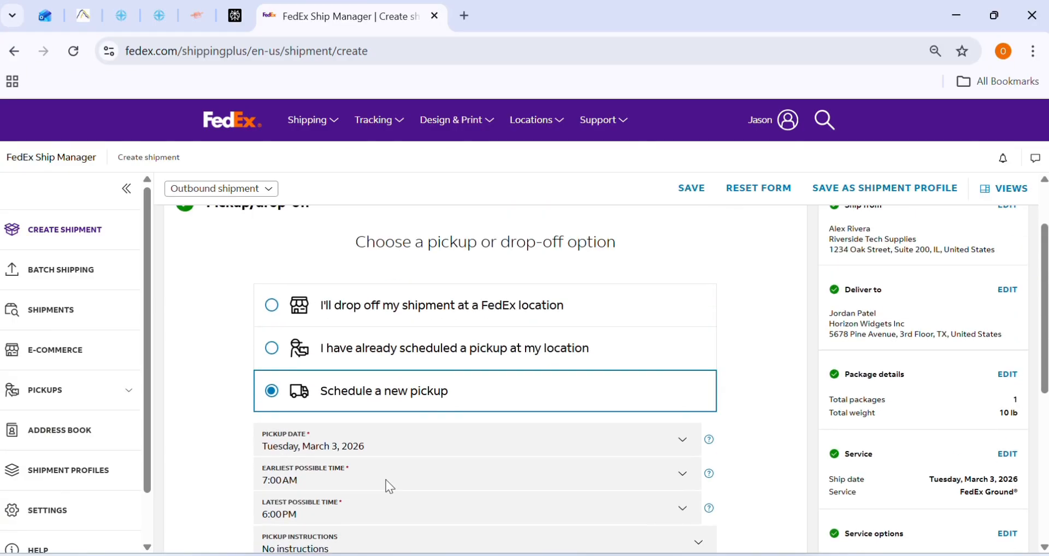
scroll(948, 309, "up", 2)
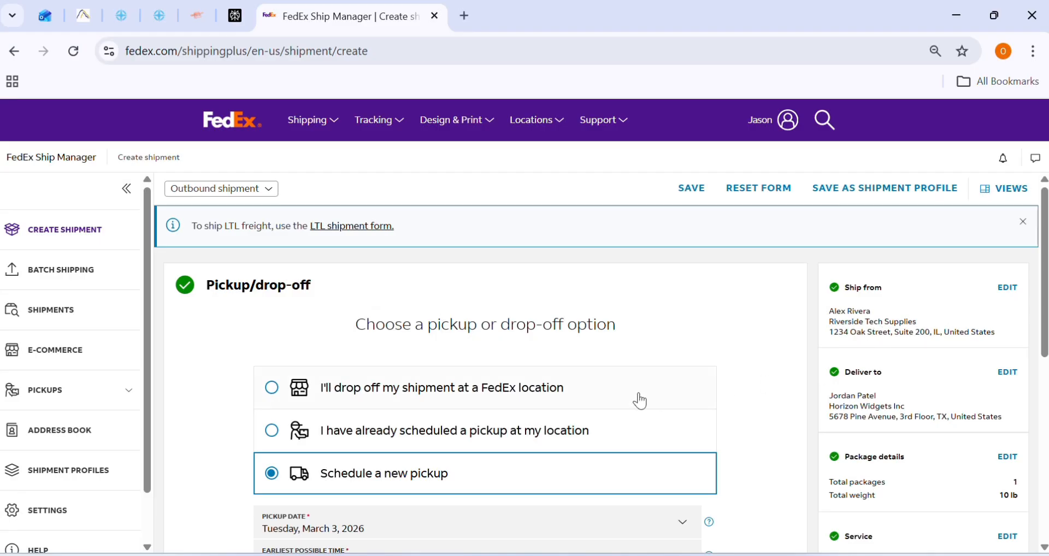
scroll(492, 412, "down", 4)
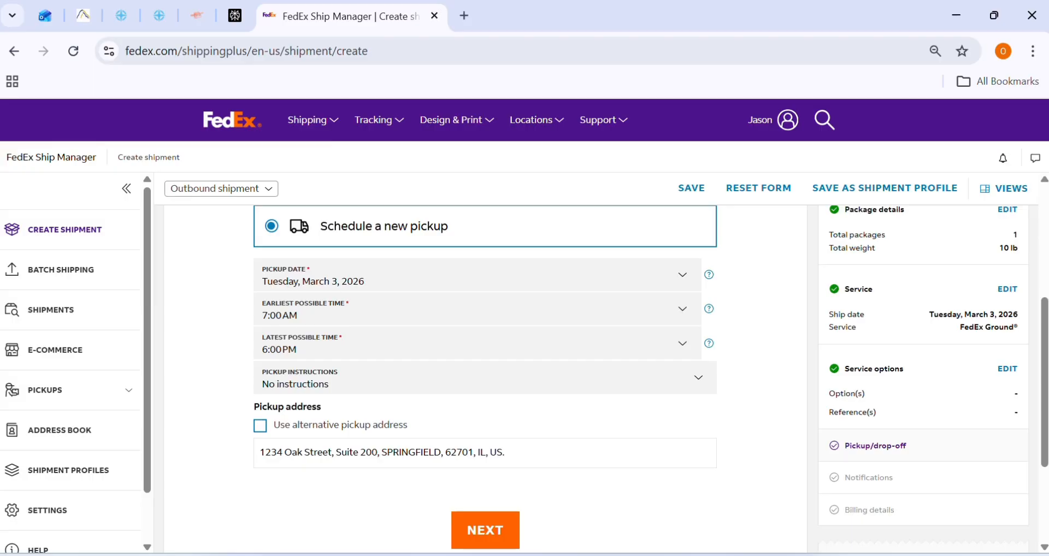
scroll(404, 415, "up", 1)
scroll(420, 399, "down", 2)
scroll(393, 349, "up", 1)
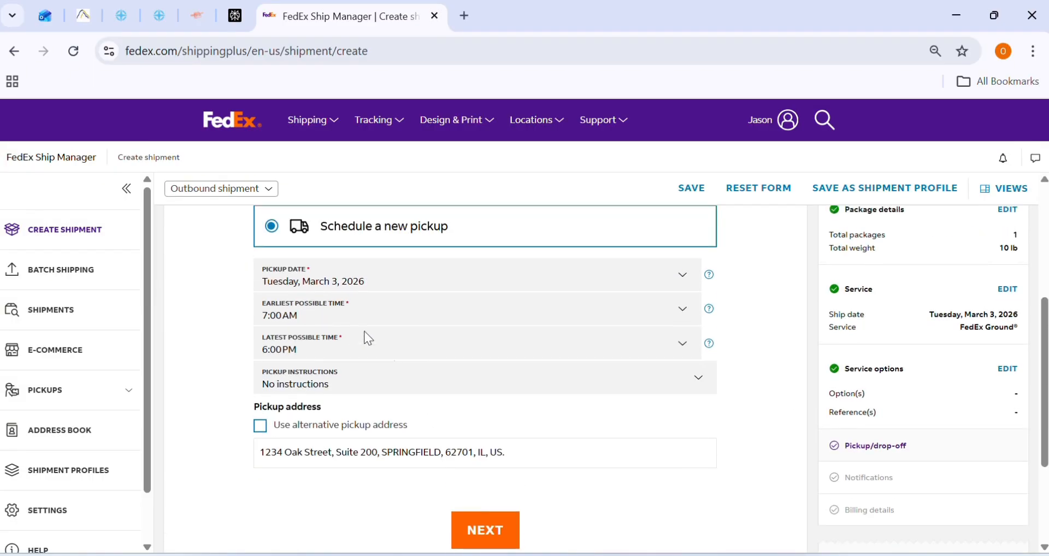
View the available pickup dates, earliest times and latest times for the new pickup, leaving the current selections in place.
left_click(357, 288)
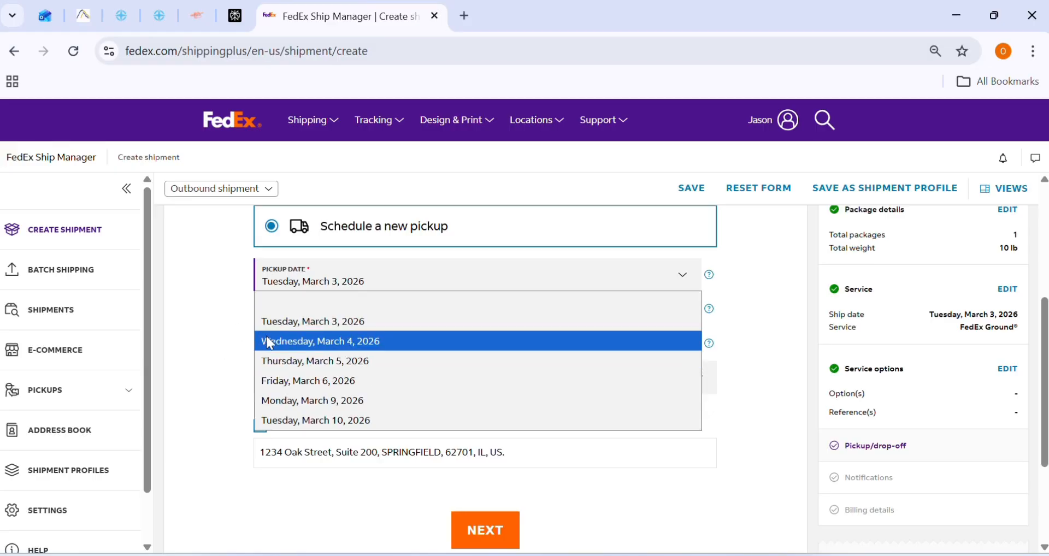
left_click(227, 346)
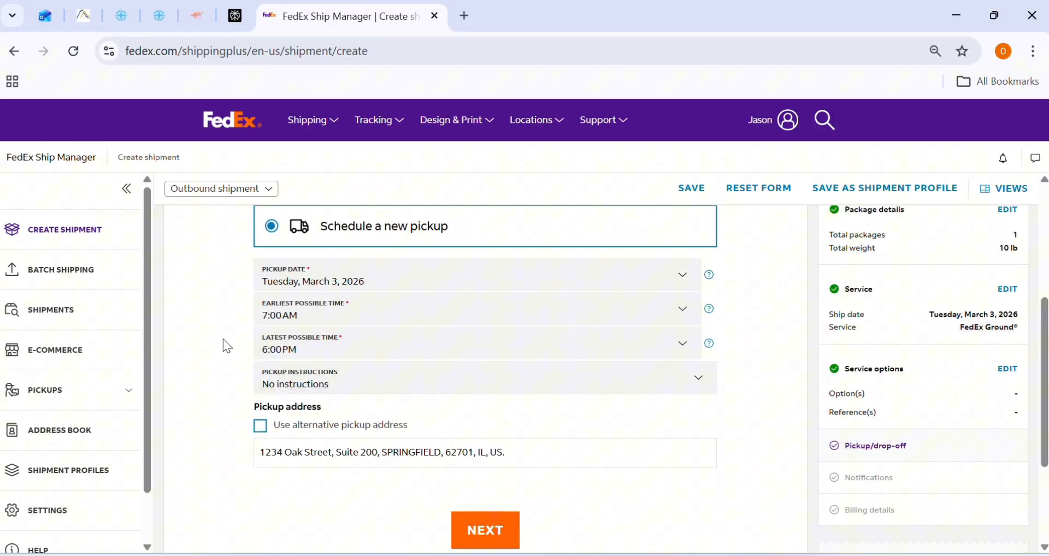
left_click(343, 321)
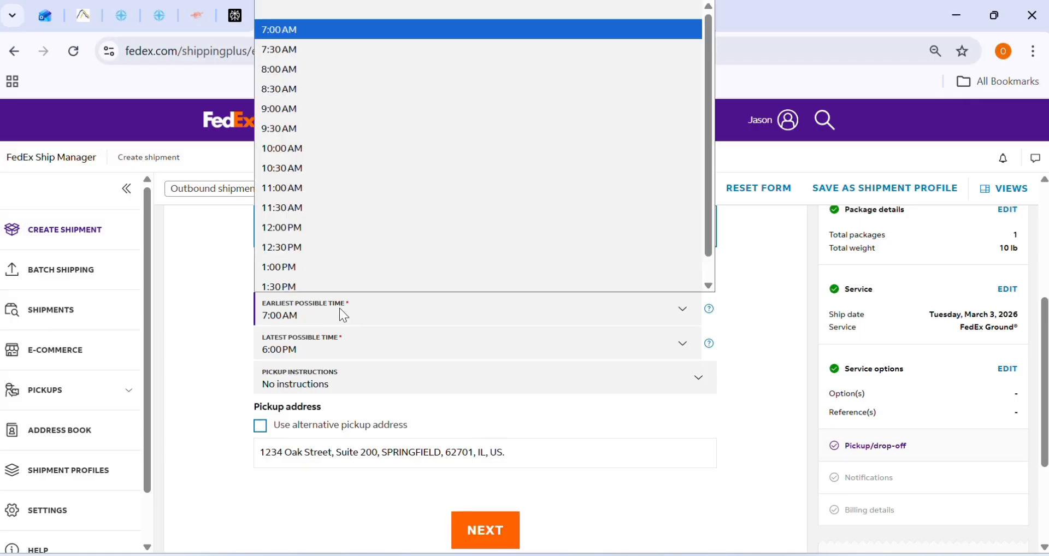
left_click(211, 346)
left_click(284, 353)
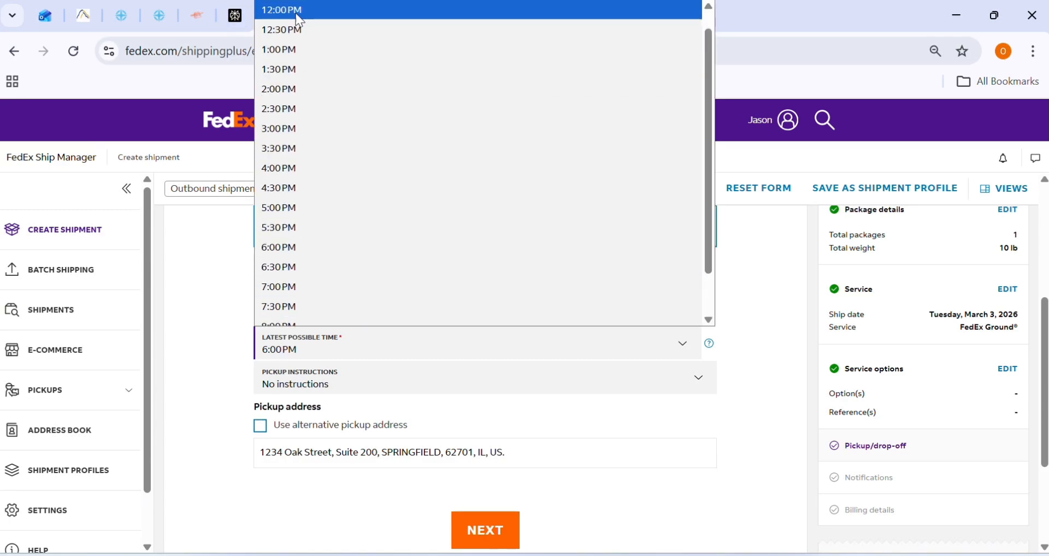
left_click(202, 362)
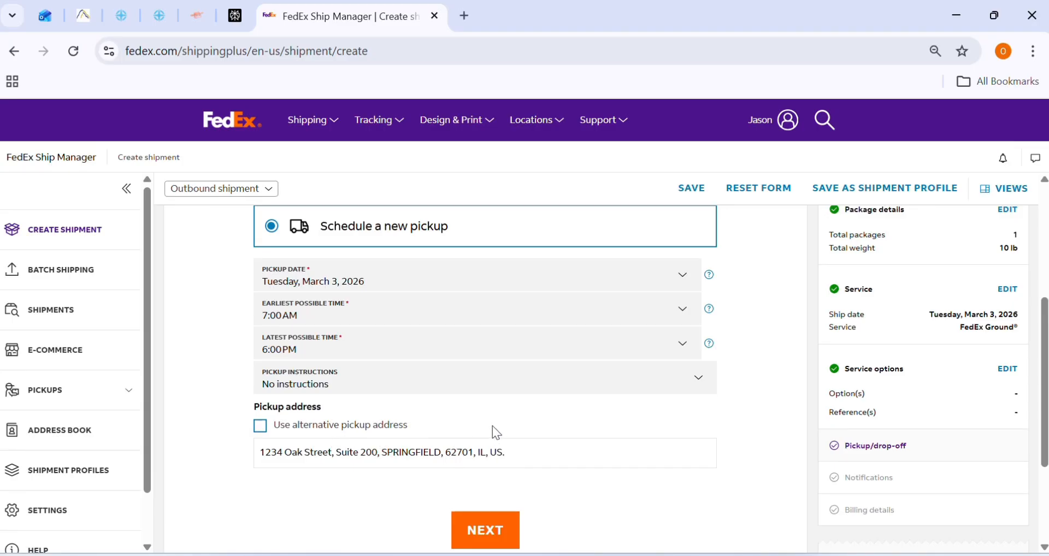
Accept the new pickup's schedule and pickup address and continue to the shipment notifications.
scroll(768, 376, "down", 3)
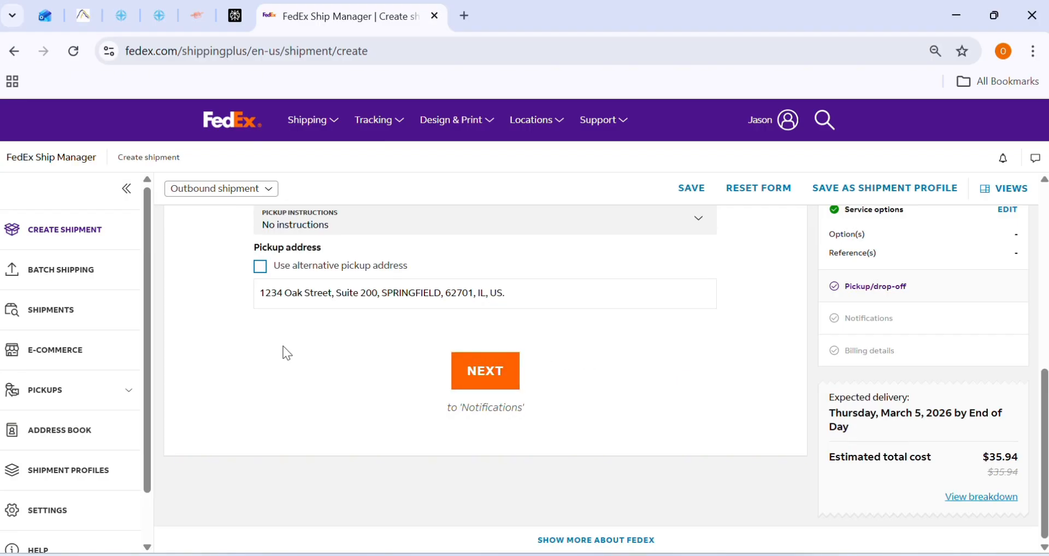
scroll(287, 353, "up", 3)
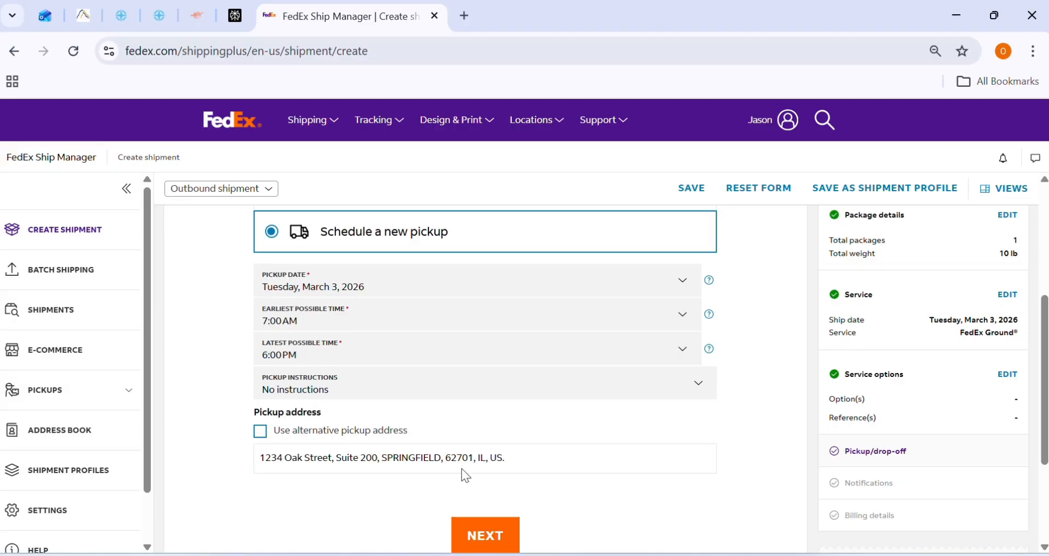
scroll(523, 473, "down", 2)
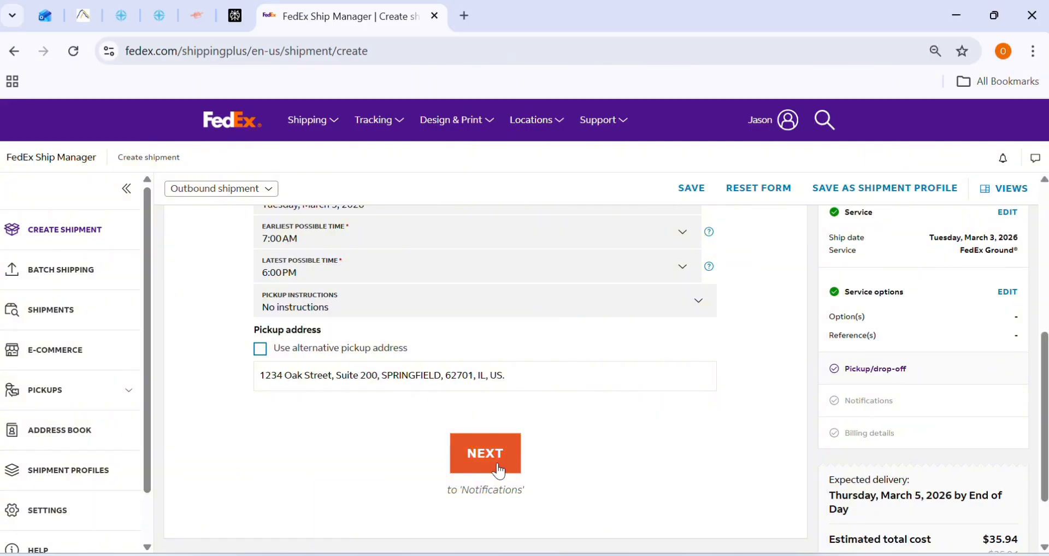
left_click(499, 470)
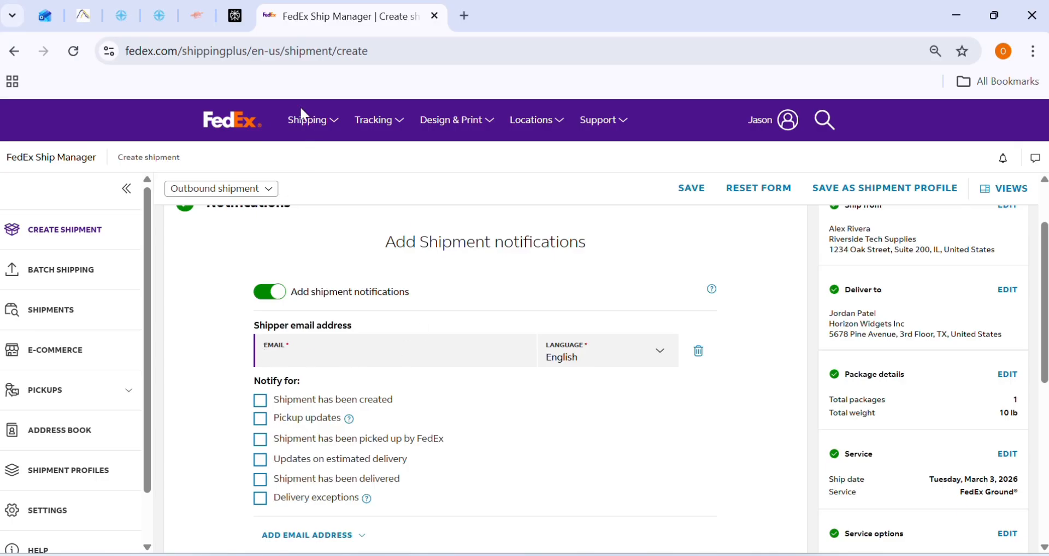
Copy the sender's email address from the sample data in Perplexity and paste it as the shipper email in FedEx Ship Manager.
left_click(232, 28)
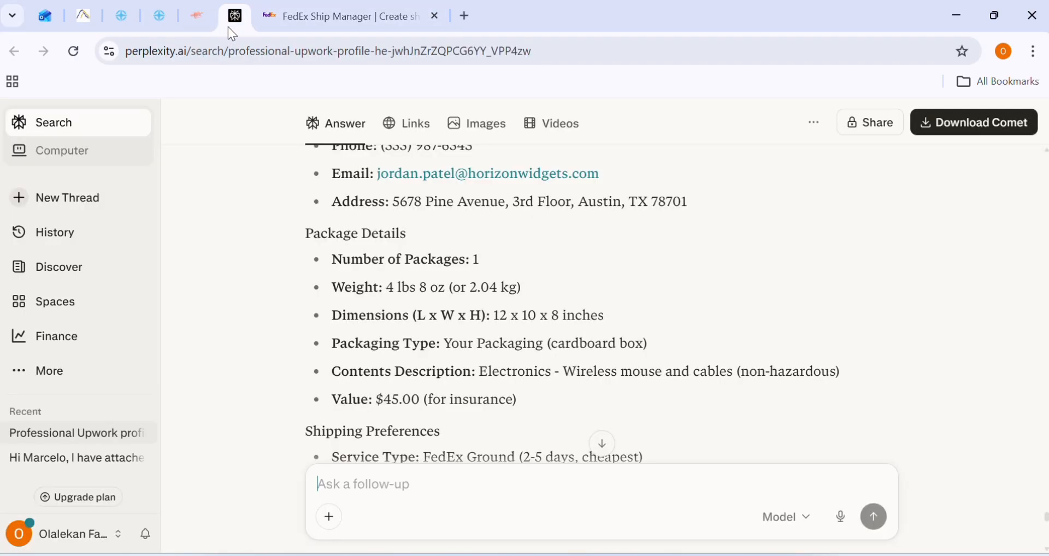
scroll(461, 335, "up", 6)
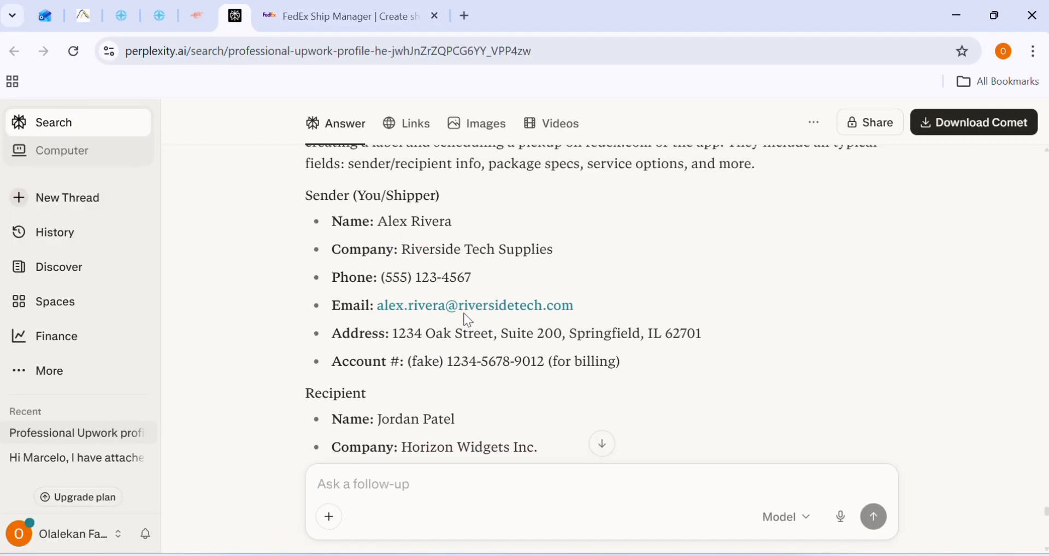
right_click(553, 317)
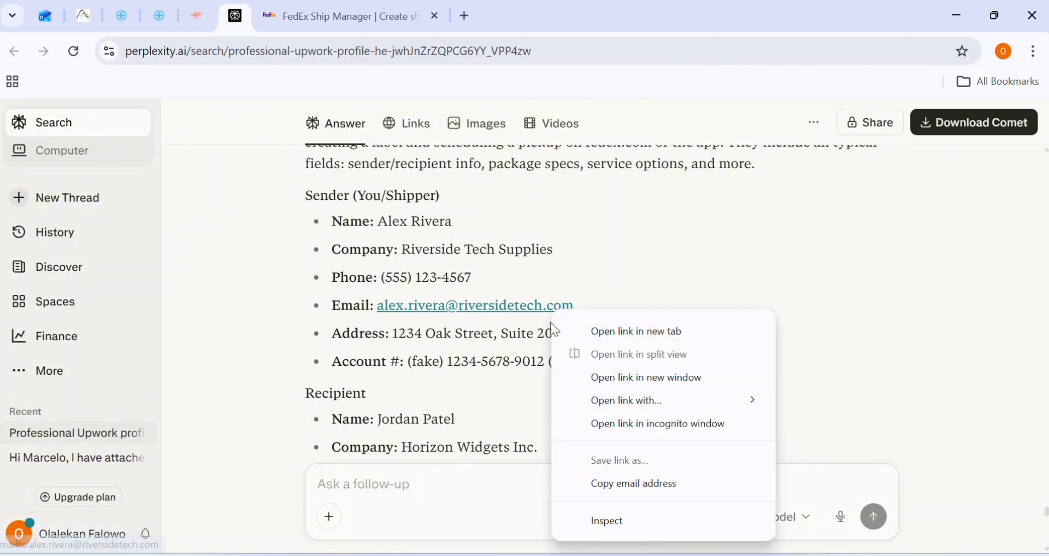
left_click(610, 488)
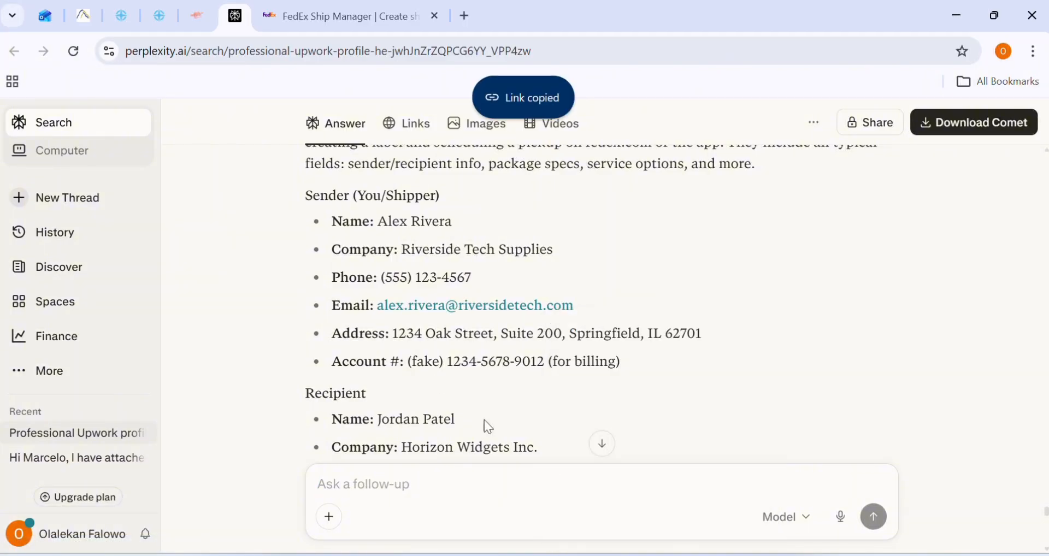
left_click(331, 22)
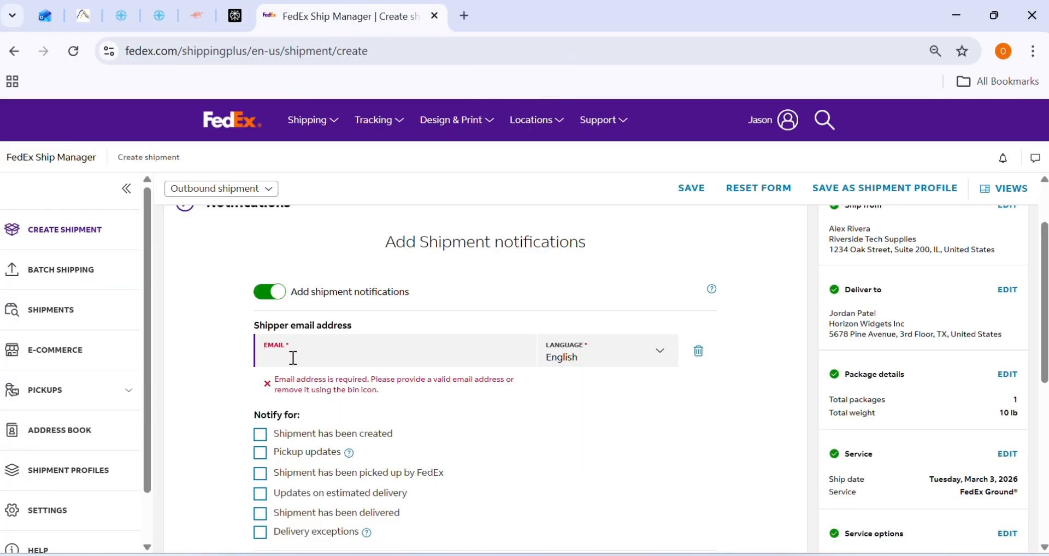
key("ctrl+v")
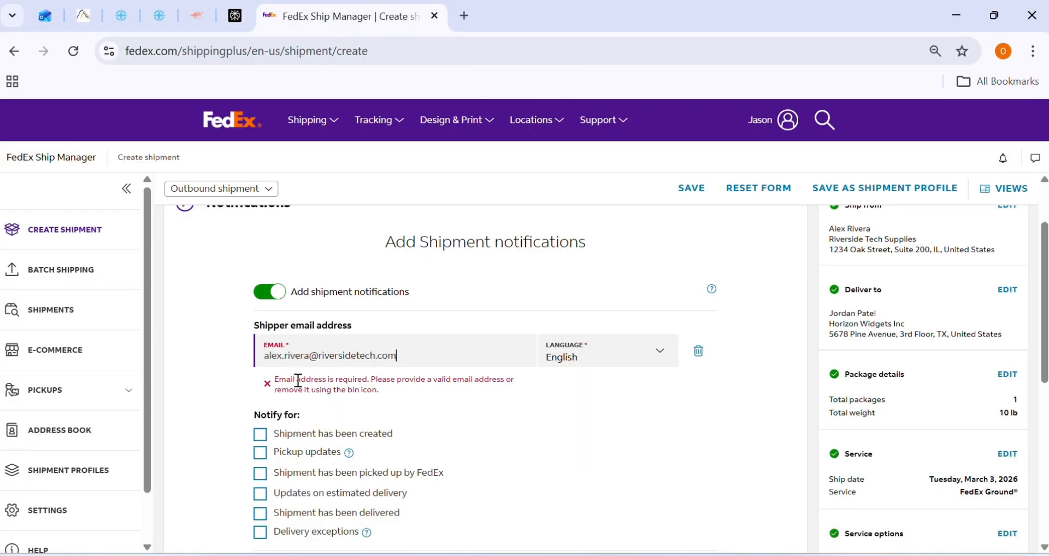
left_click(513, 283)
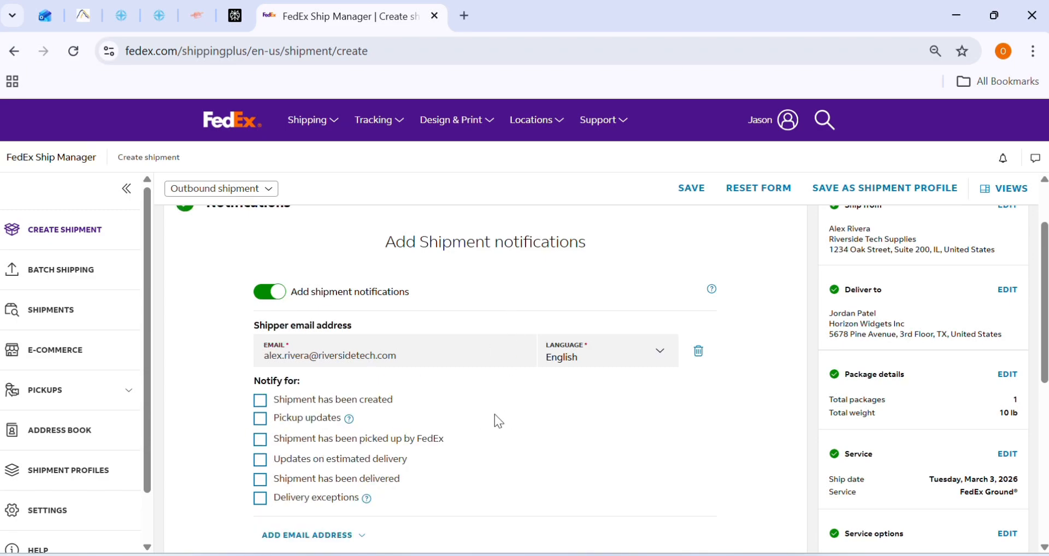
Enable all six shipper notifications: shipment created, pickup updates, picked up by FedEx, estimated delivery updates, delivered and delivery exceptions.
left_click(261, 402)
left_click(261, 419)
left_click(261, 441)
left_click(260, 460)
left_click(260, 481)
left_click(260, 498)
Leave the personalized message off and continue to the billing details.
scroll(413, 418, "down", 3)
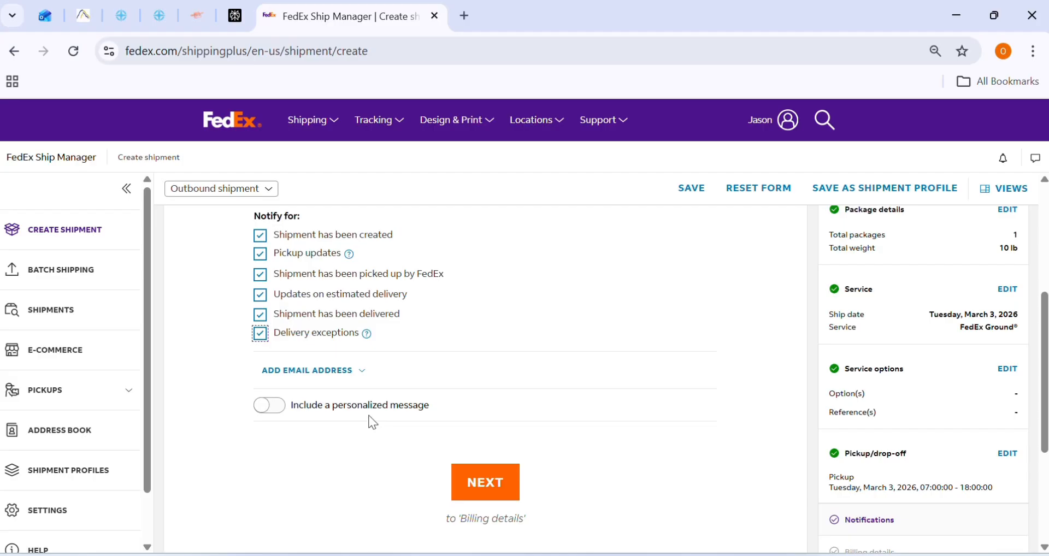
scroll(480, 398, "down", 3)
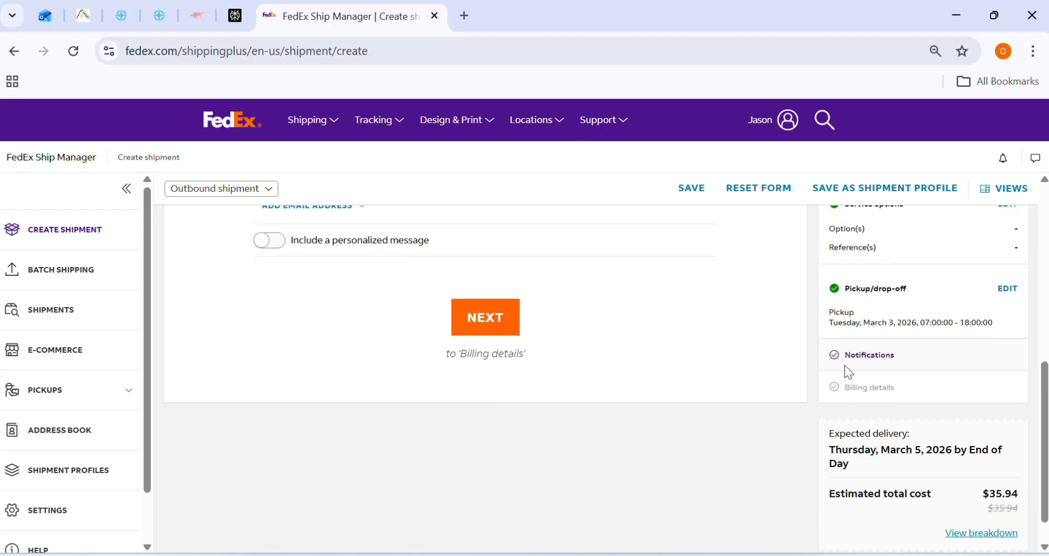
left_click(499, 332)
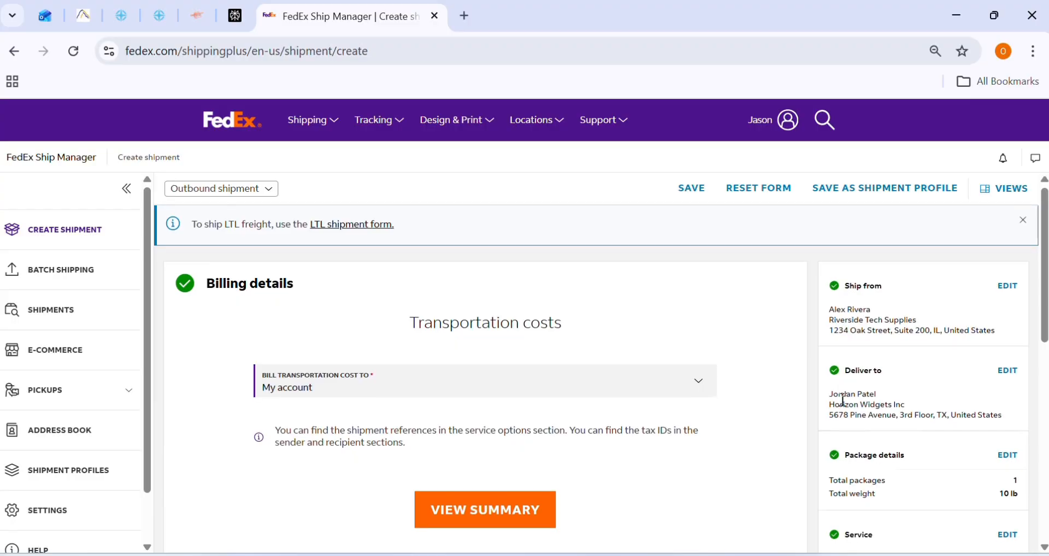
Keep the transportation costs billed to My account and open the shipment summary.
scroll(846, 398, "down", 5)
scroll(843, 399, "down", 3)
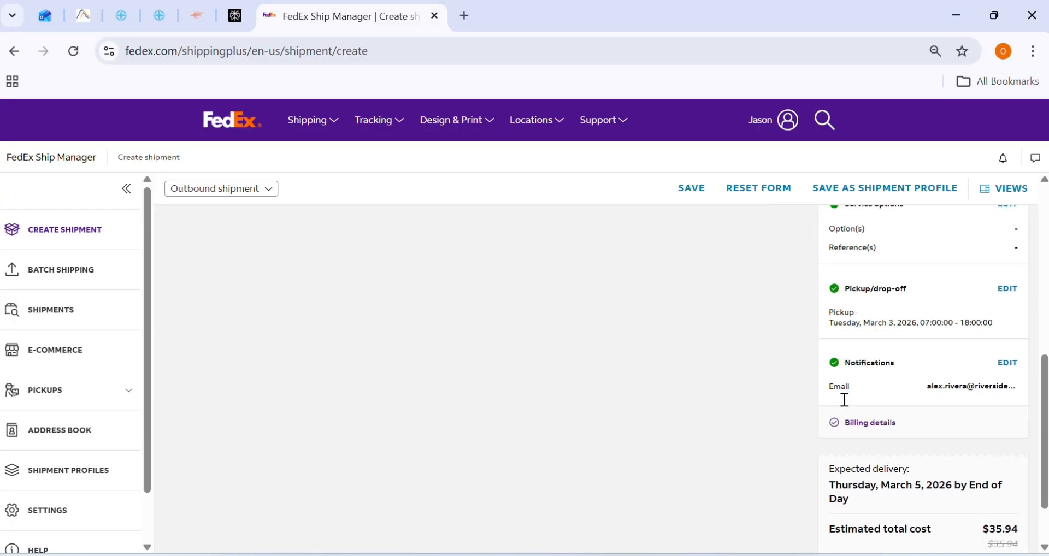
scroll(677, 421, "up", 8)
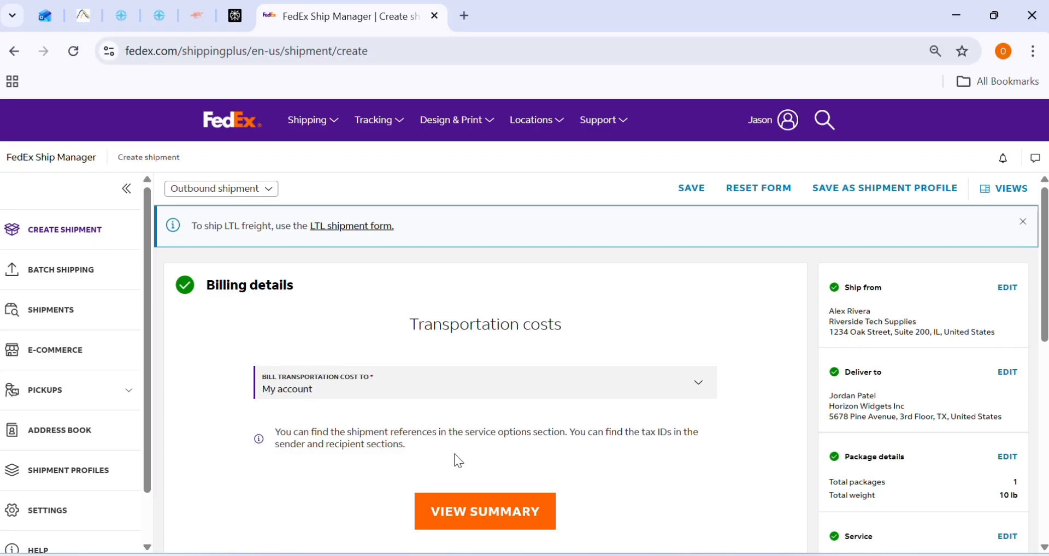
left_click(461, 512)
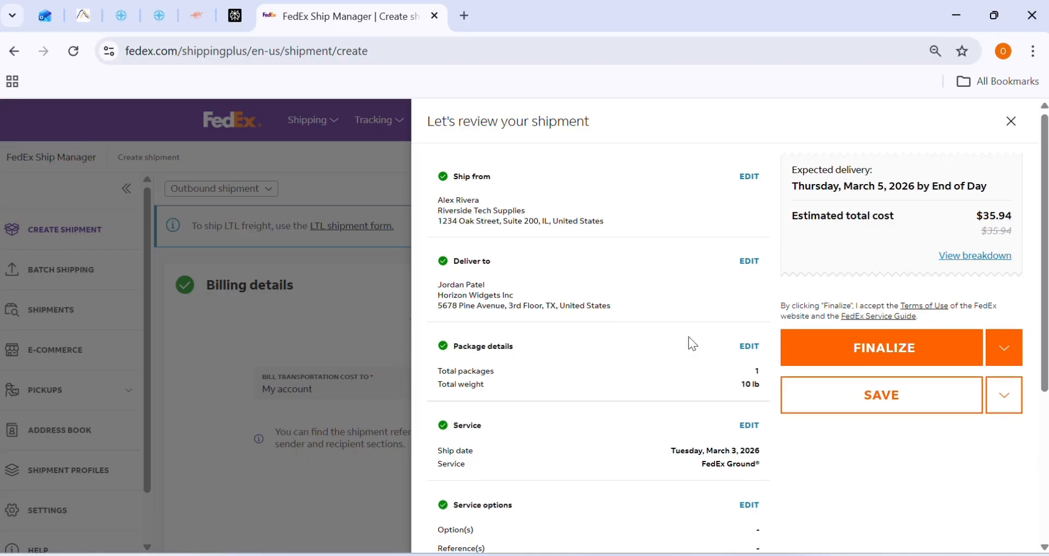
Review the shipment summary from sender and recipient through package, service, pickup, notifications and billing details.
scroll(690, 339, "down", 3)
scroll(688, 336, "down", 2)
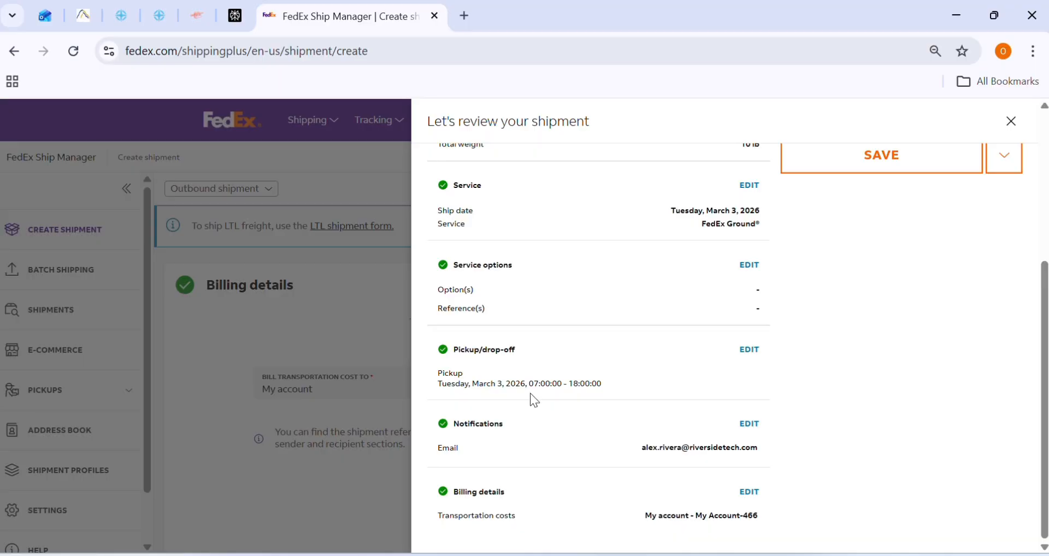
scroll(530, 392, "up", 3)
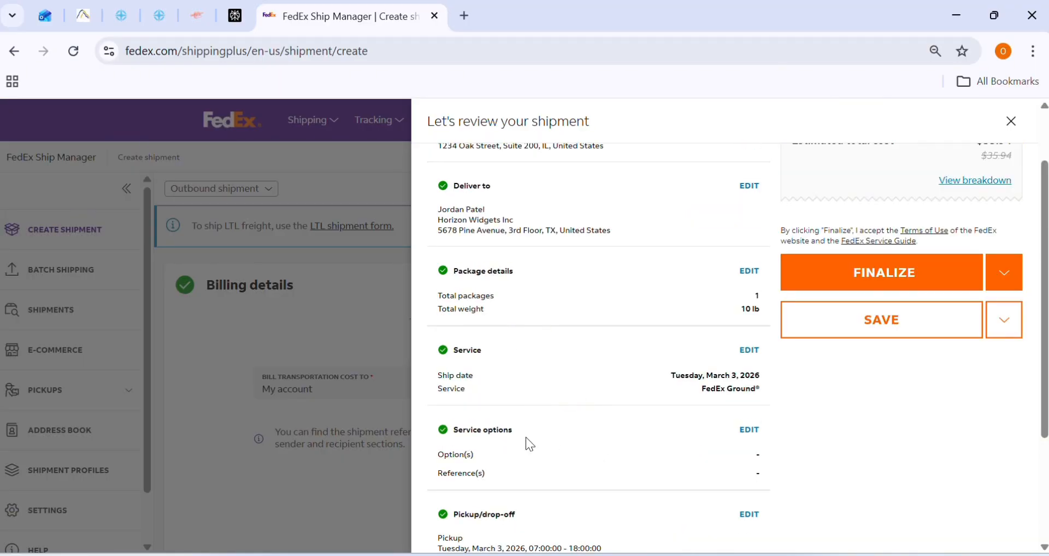
scroll(510, 483, "down", 2)
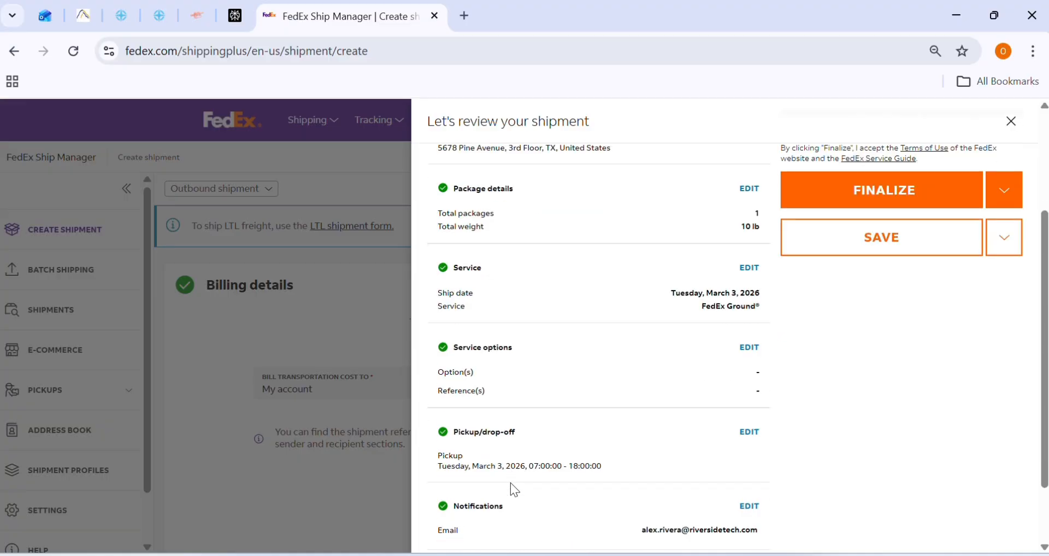
scroll(535, 473, "up", 3)
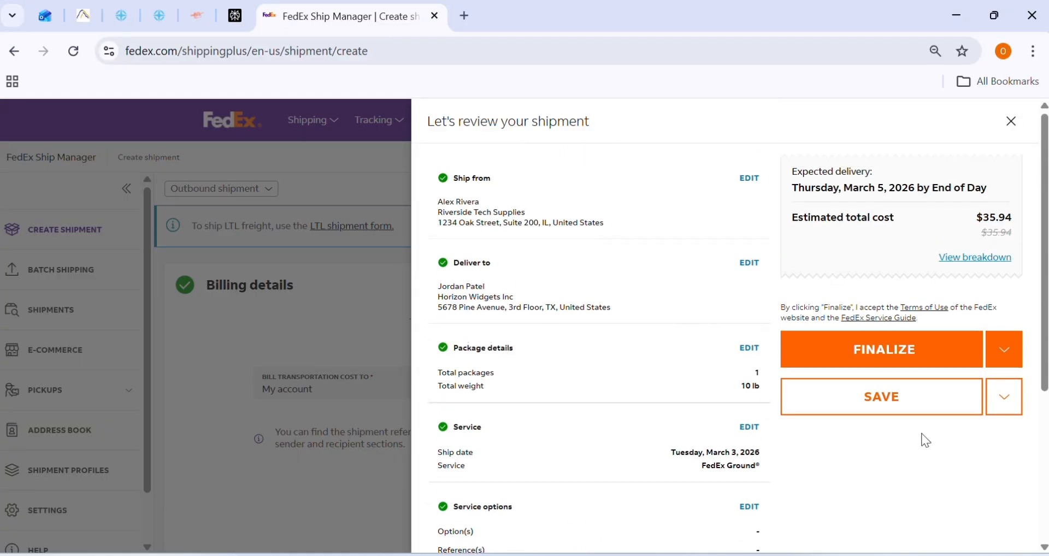
Open the cost breakdown and examine the shipping costs, pickup costs and the notes on final costs.
left_click(994, 264)
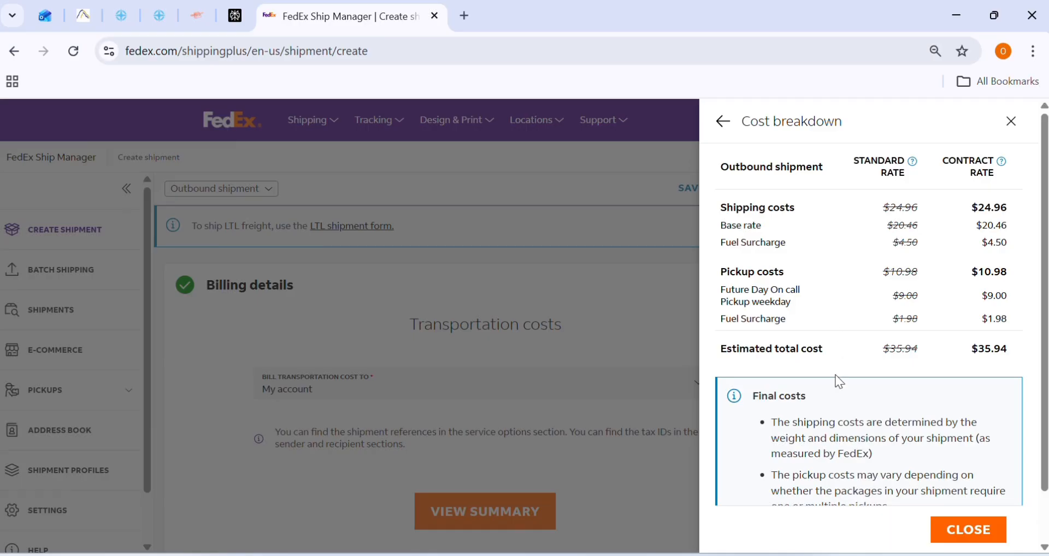
scroll(839, 381, "down", 1)
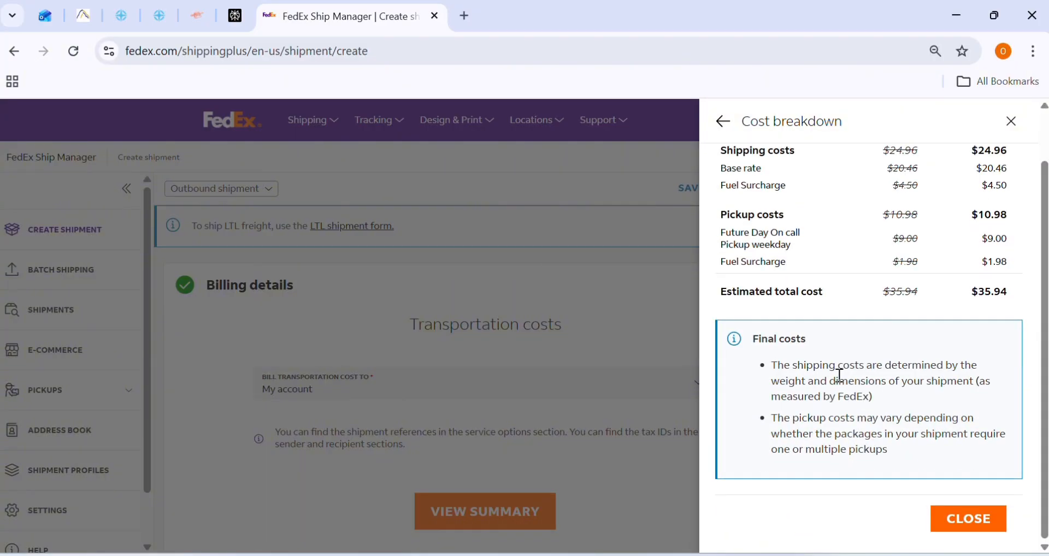
scroll(839, 376, "up", 1)
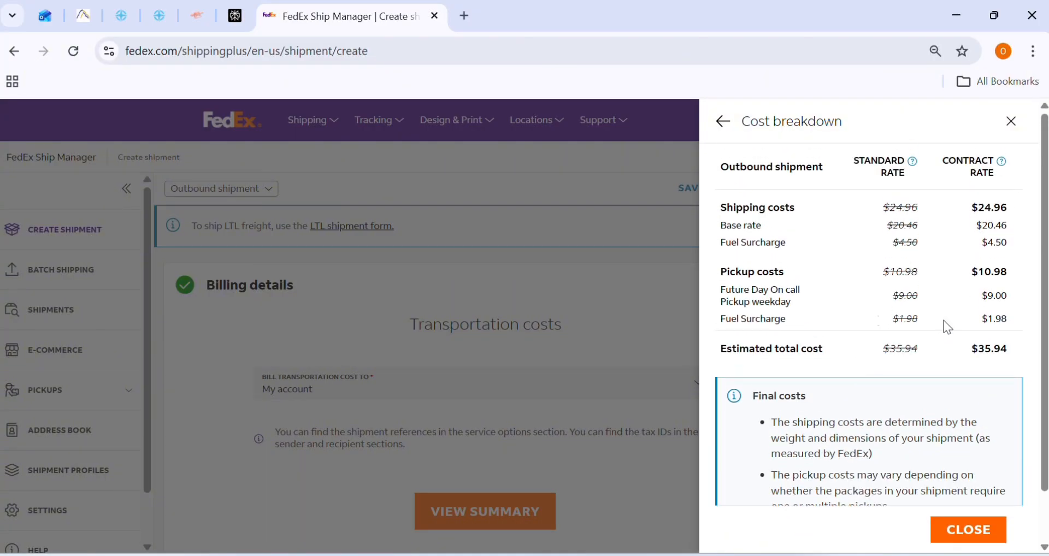